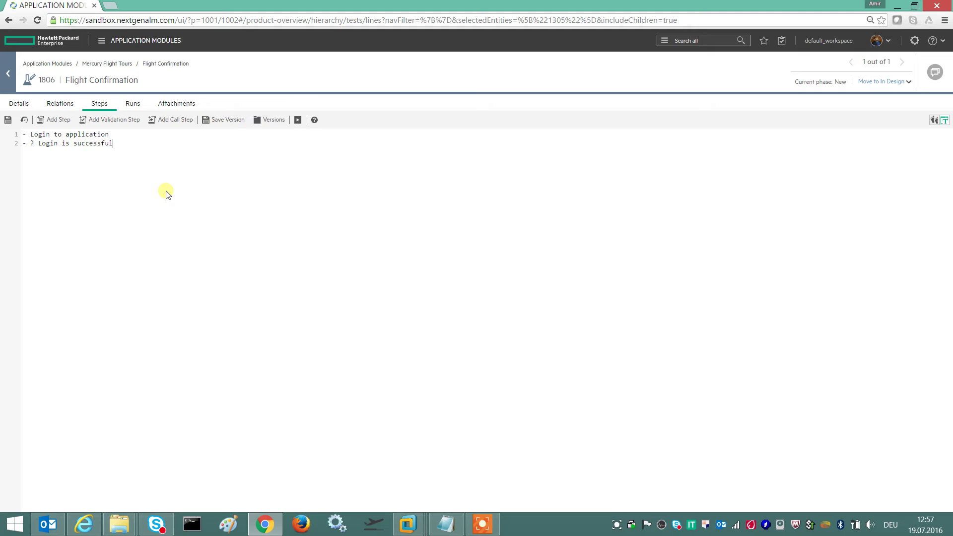
Add steps "Book a flight", "Go to confirmation" and validation step "Check that the confirmation text is appearing.", and save the script from the visual step view
left_click(79, 160)
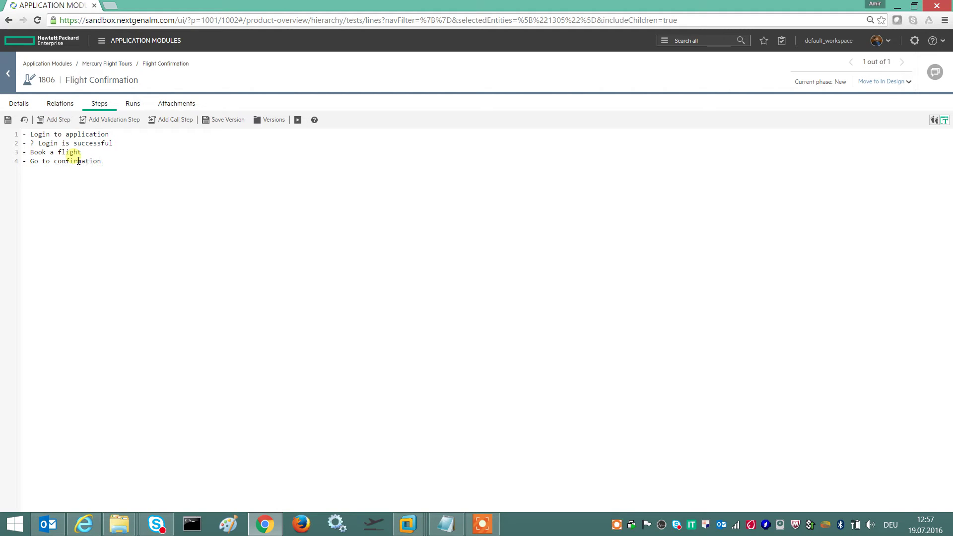
left_click(129, 123)
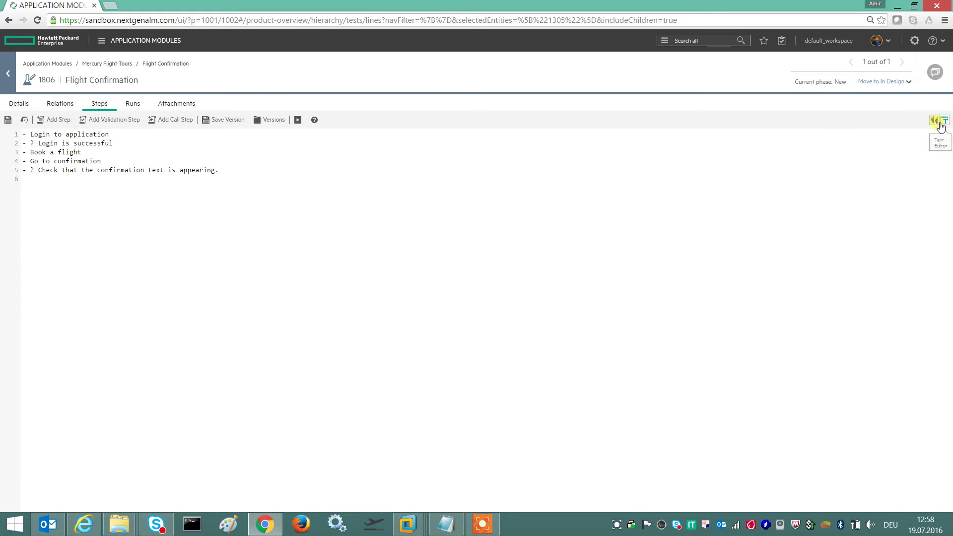
left_click(941, 126)
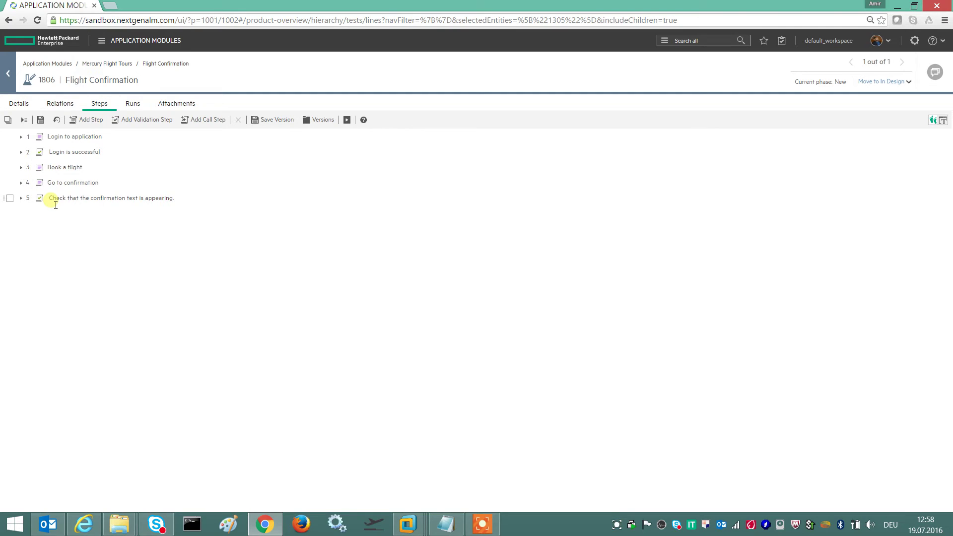
left_click(41, 123)
Review the script contents of revisions 0.1.0 and 0.2.0 in the test's version history
left_click(328, 124)
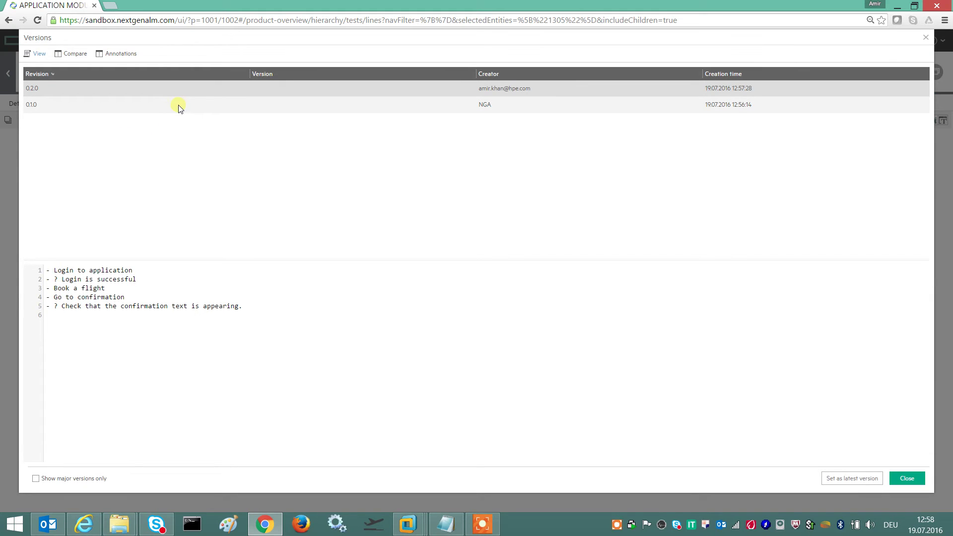
left_click(203, 113)
left_click(202, 89)
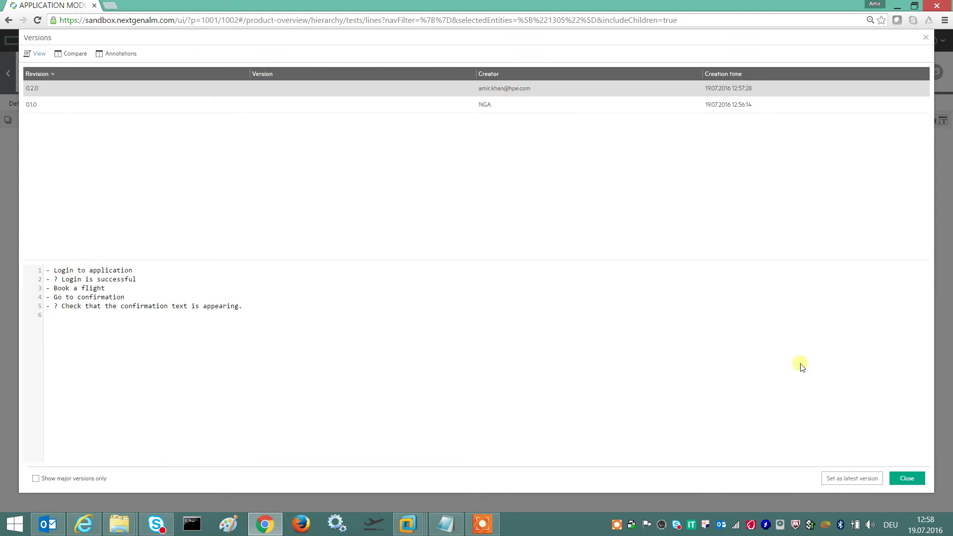
left_click(906, 479)
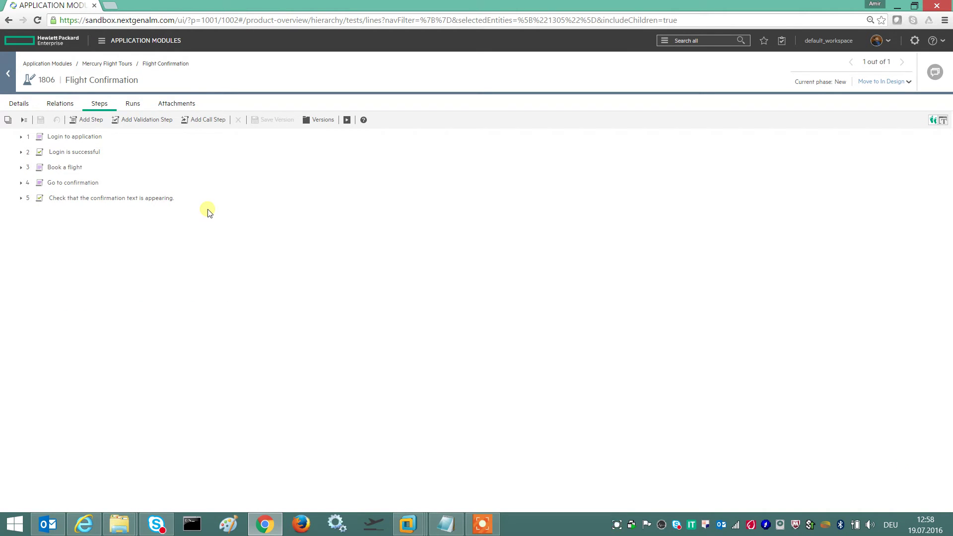
Add the step "Logout from application" after the last validation step and save the script as version 2.0
left_click(158, 200)
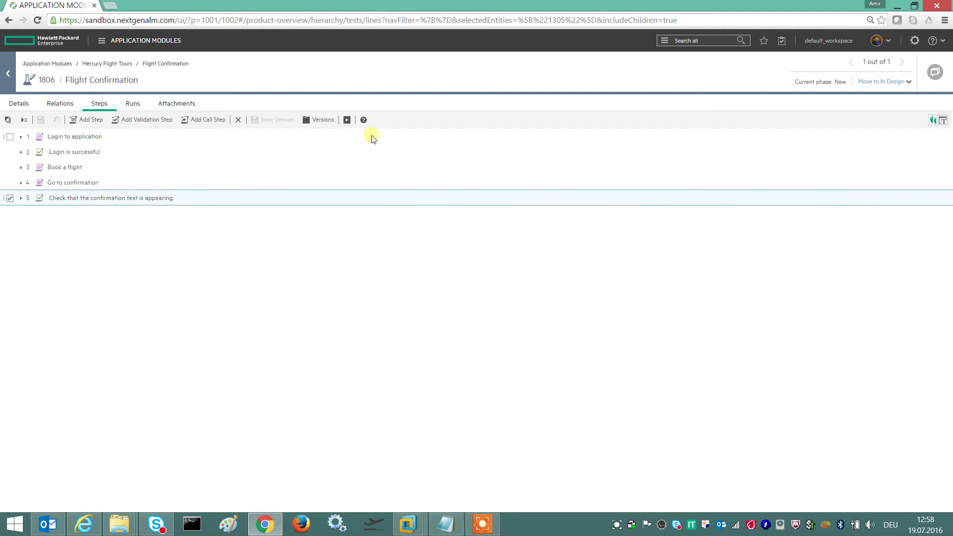
left_click(82, 122)
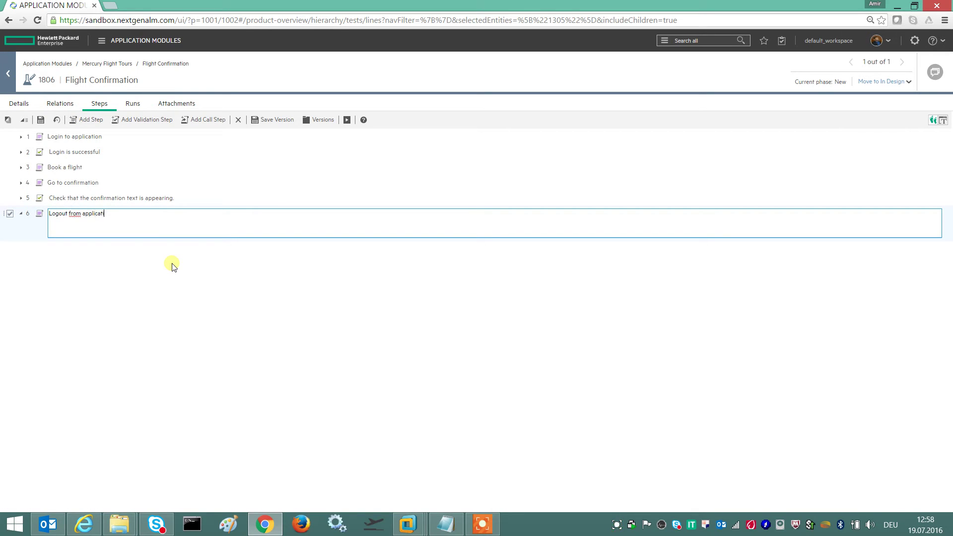
left_click(292, 120)
type("2")
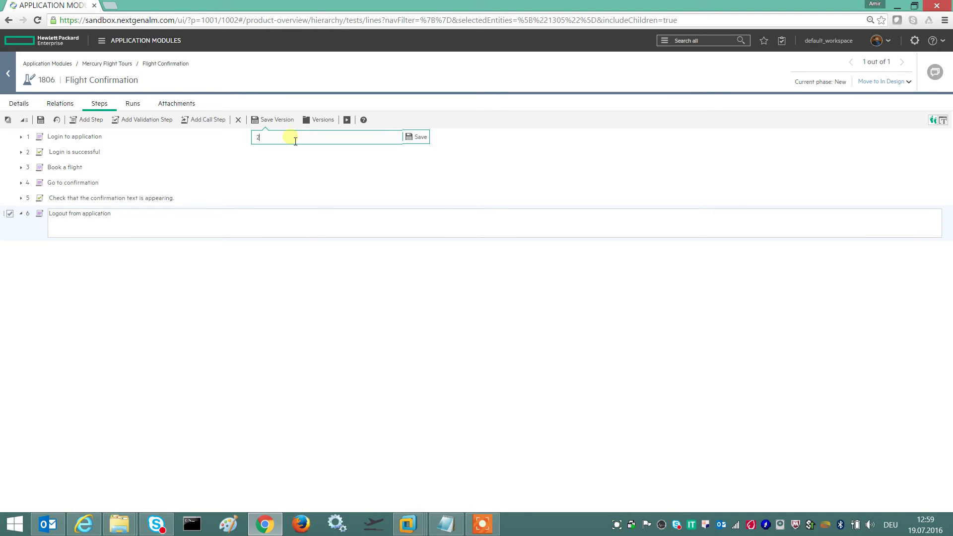
left_click(412, 137)
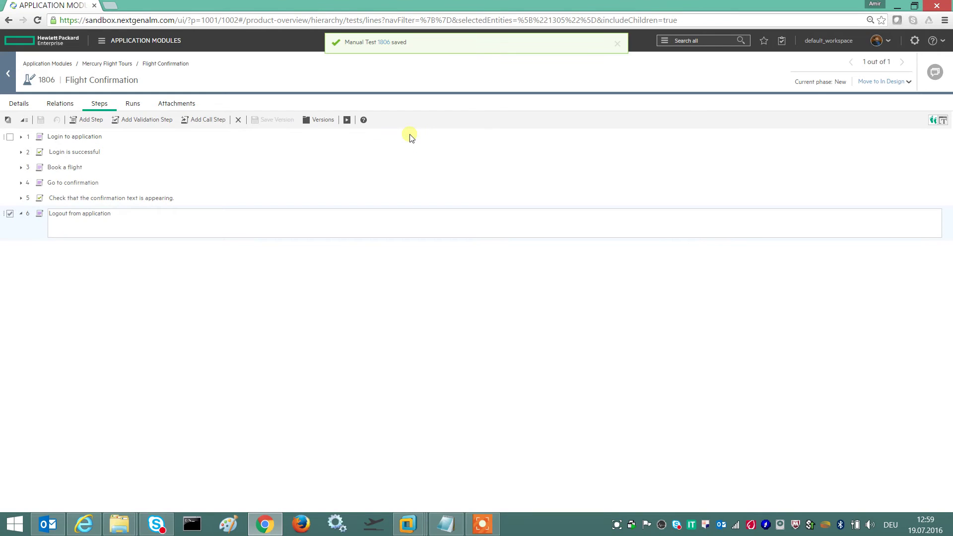
Compare revision 0.2.0 of the test script with revision 1.0.0 in the version history
left_click(320, 121)
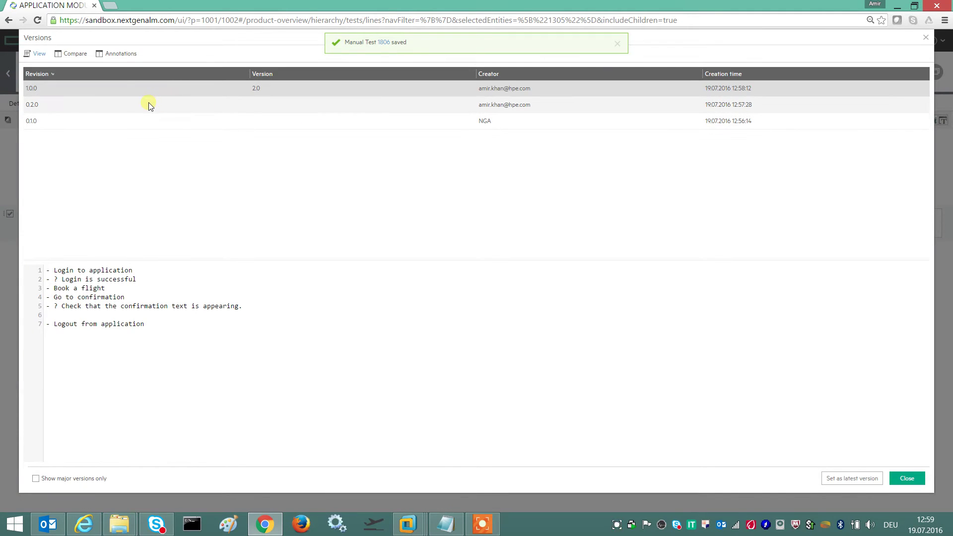
left_click(150, 105)
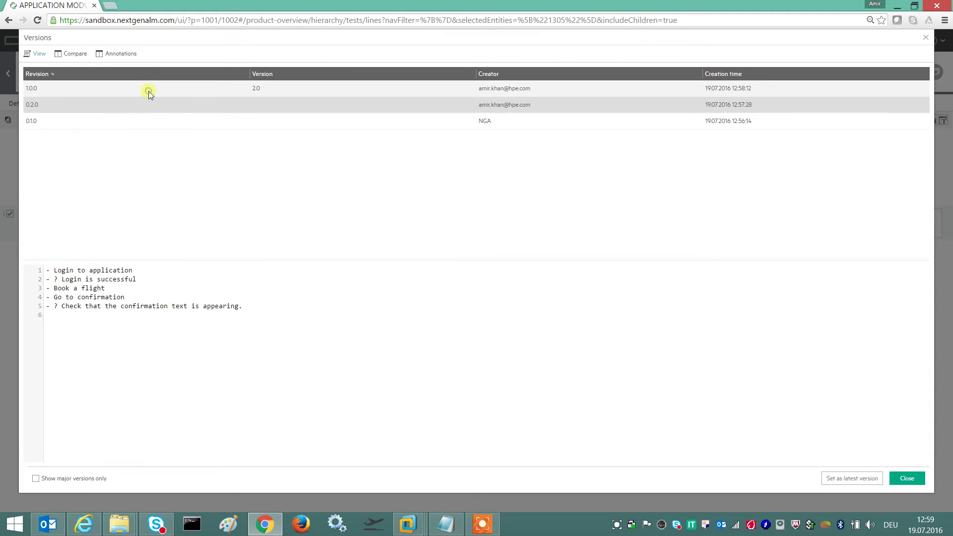
left_click(85, 55)
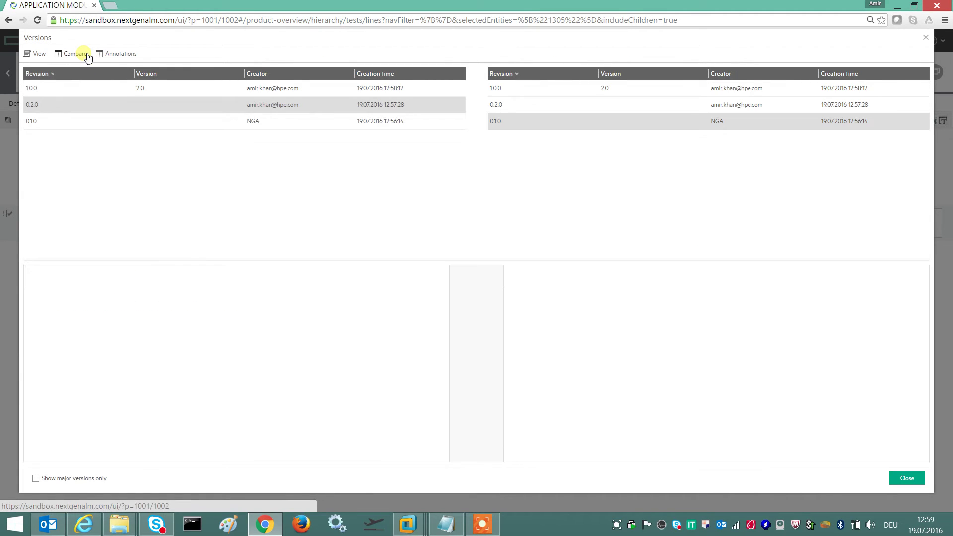
left_click(598, 89)
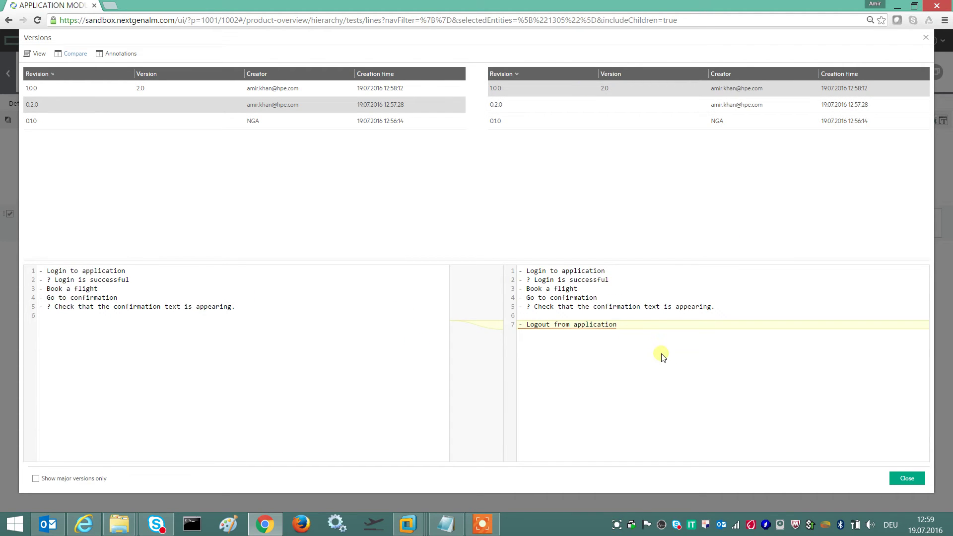
left_click(907, 479)
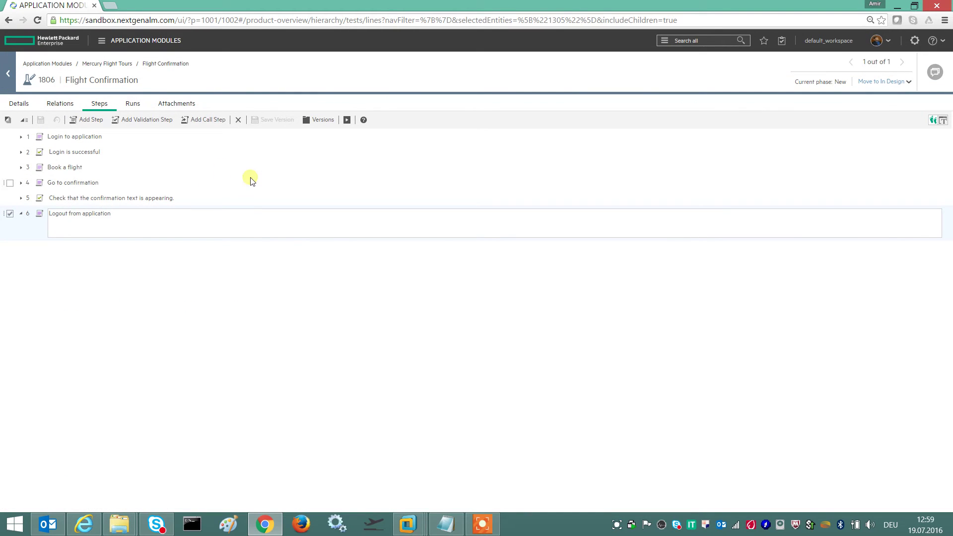
Move the Flight Confirmation test to the In Design phase, assign a colleague as its owner, and save the test
left_click(873, 82)
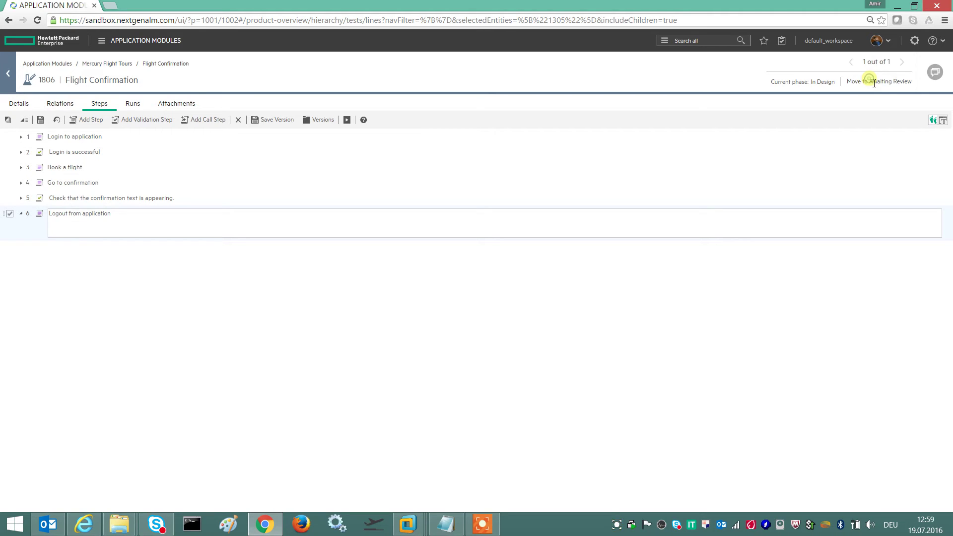
left_click(31, 104)
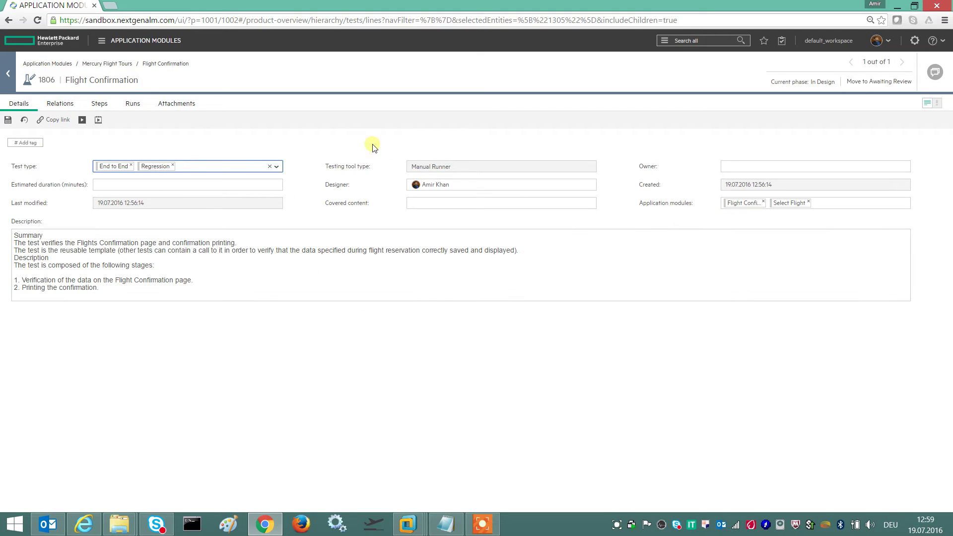
left_click(903, 167)
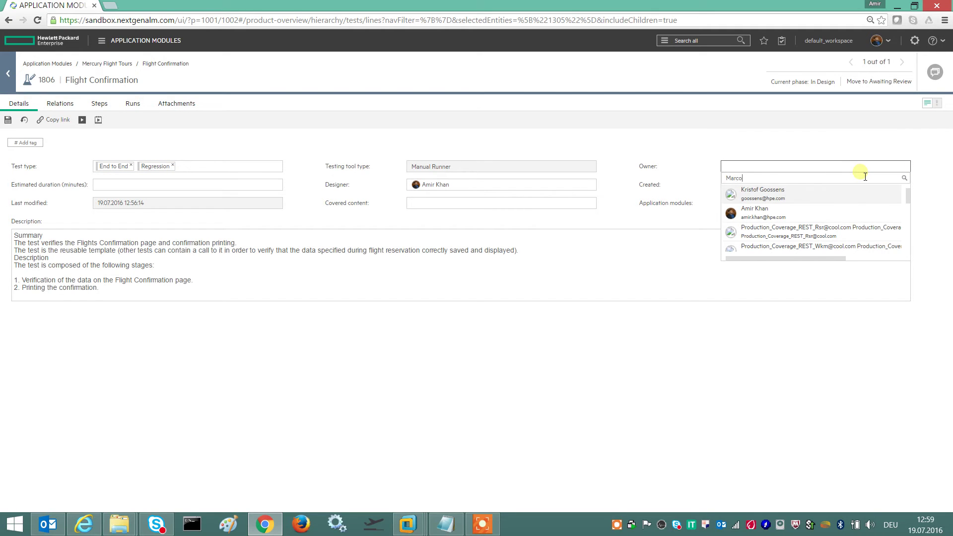
left_click(815, 190)
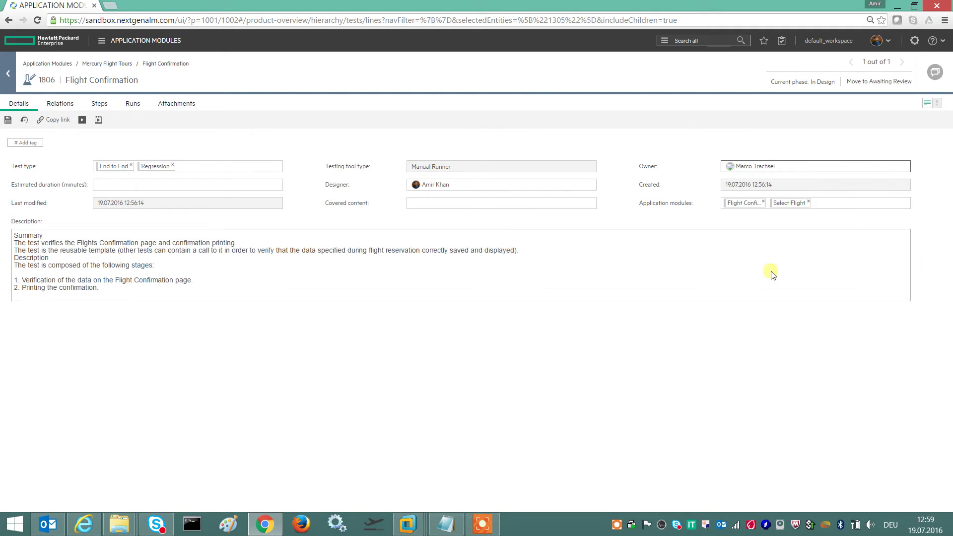
left_click(8, 120)
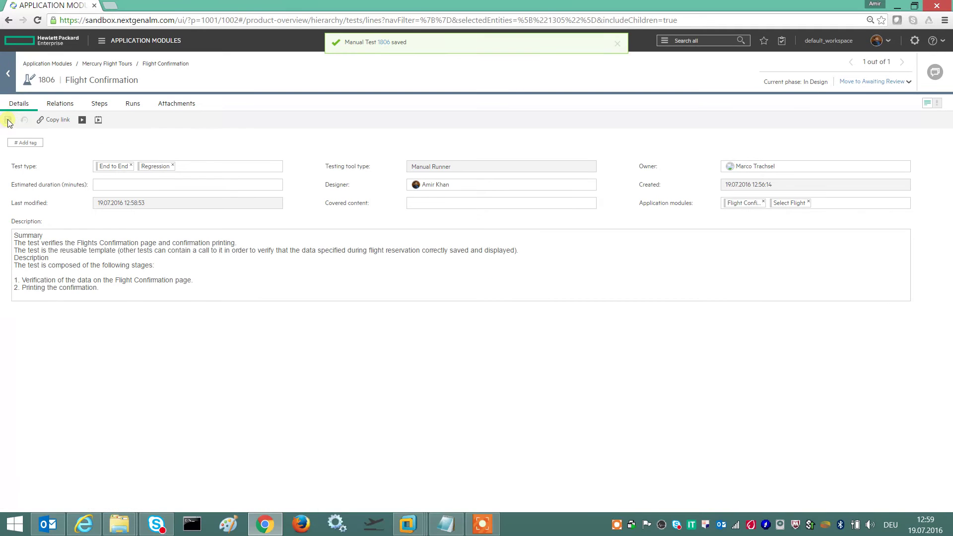
Link the Flight Confirmation test to the Book Flight application module and show that module's tests
left_click(8, 74)
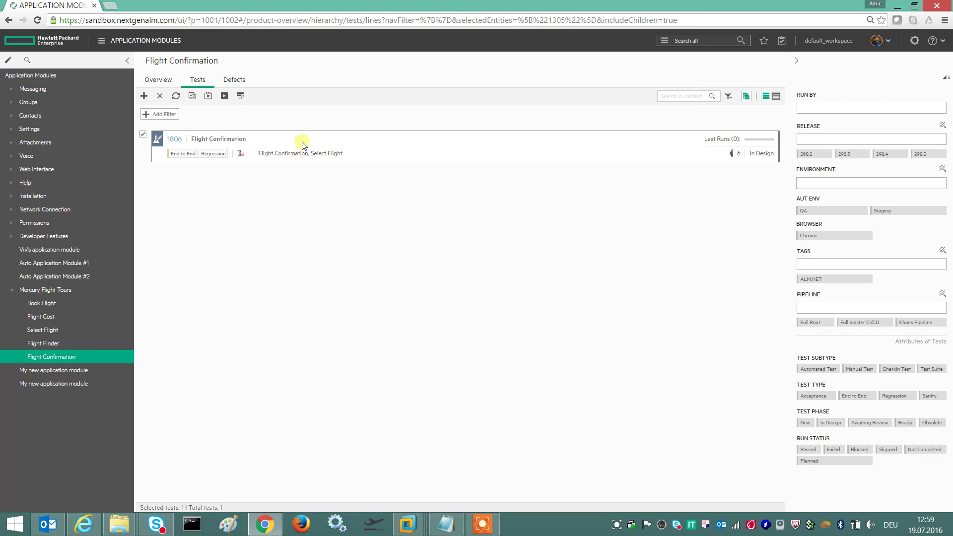
left_click_drag(304, 143, 61, 302)
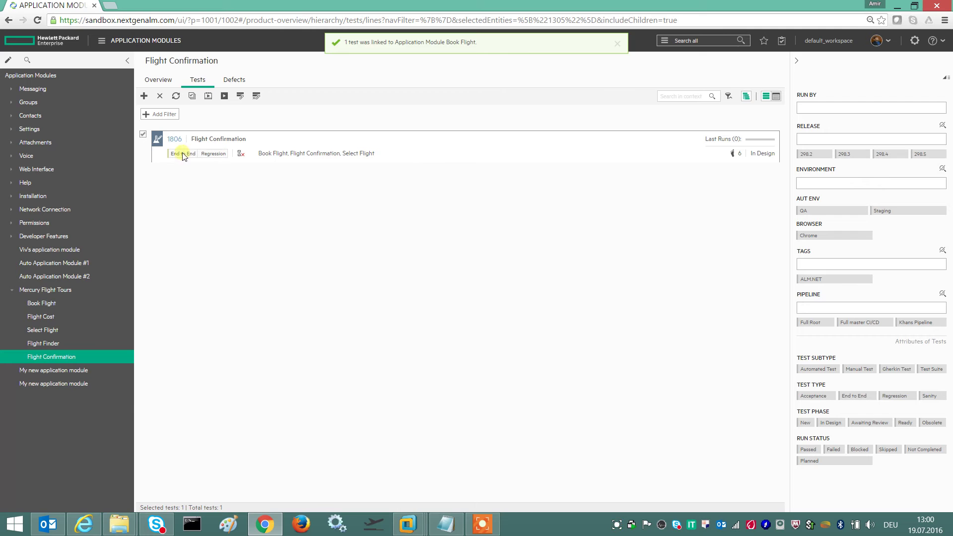
left_click(82, 303)
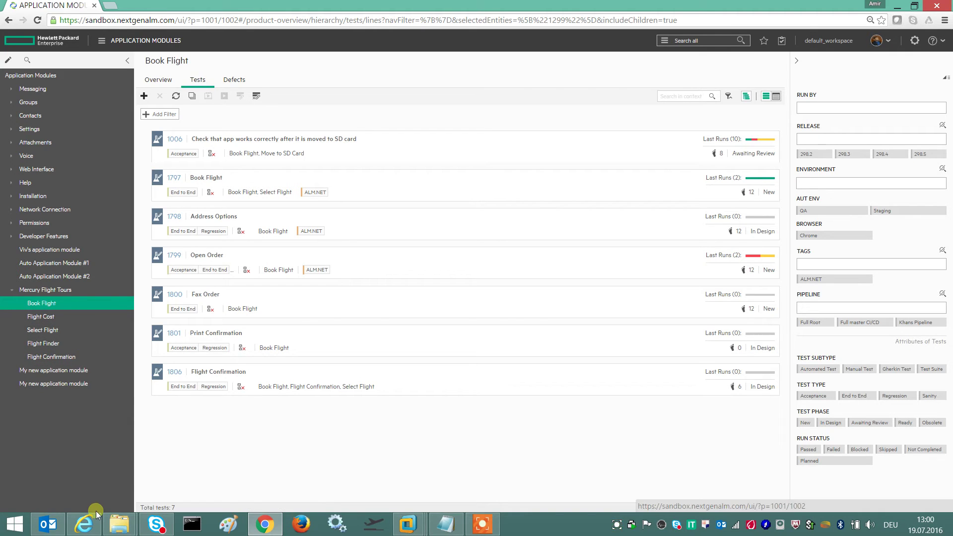
Switch to HP Application Lifecycle Management and view the New Features test set in Cycle 1 of Release 10.5
left_click(96, 529)
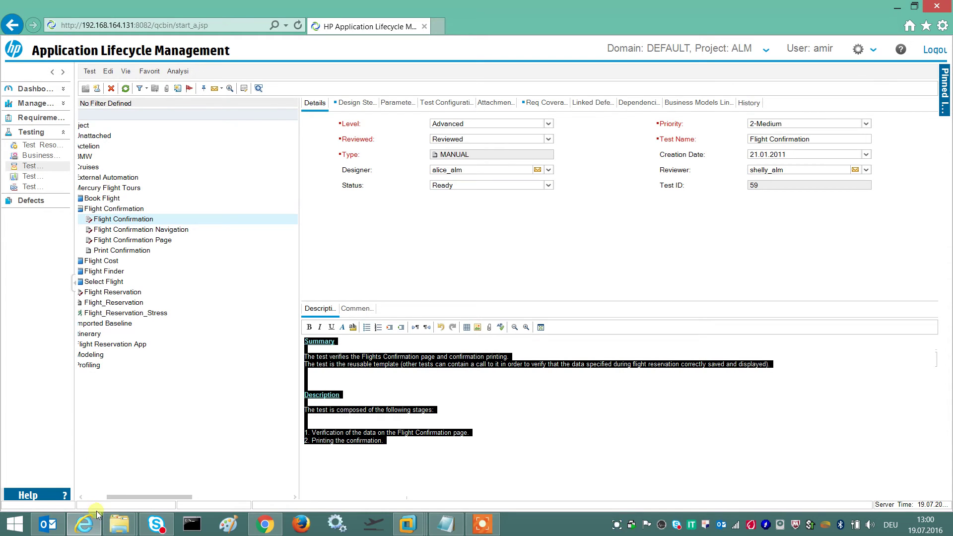
left_click(30, 177)
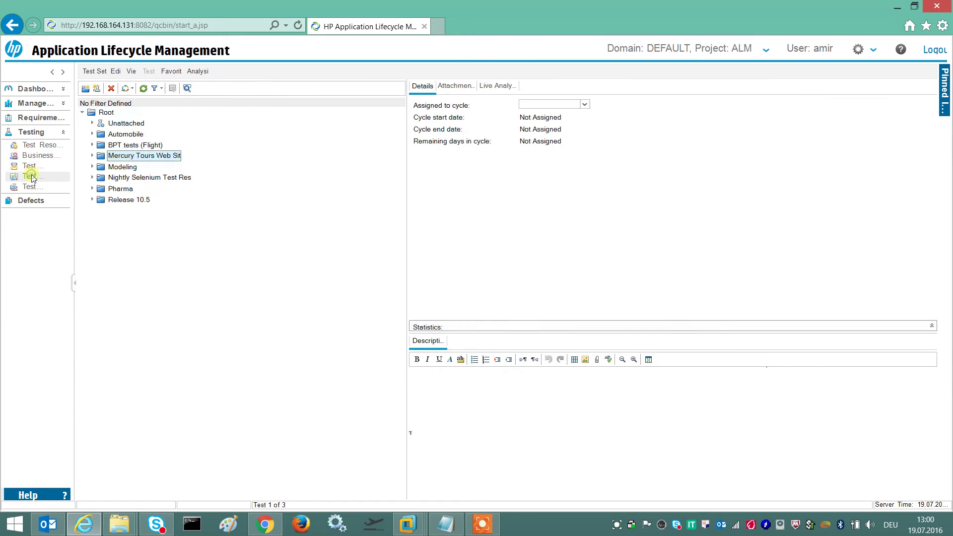
left_click(91, 201)
left_click(114, 201)
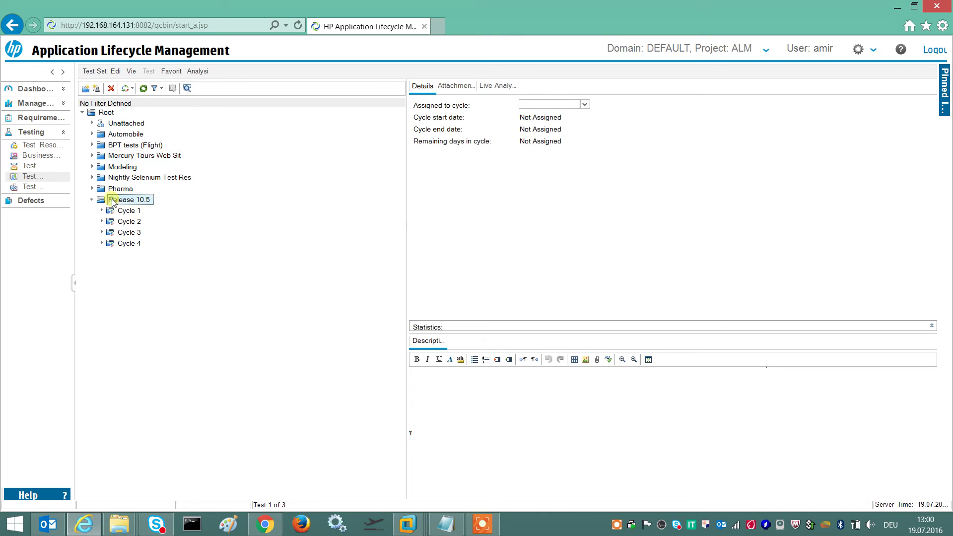
left_click(124, 210)
left_click(102, 211)
left_click(121, 225)
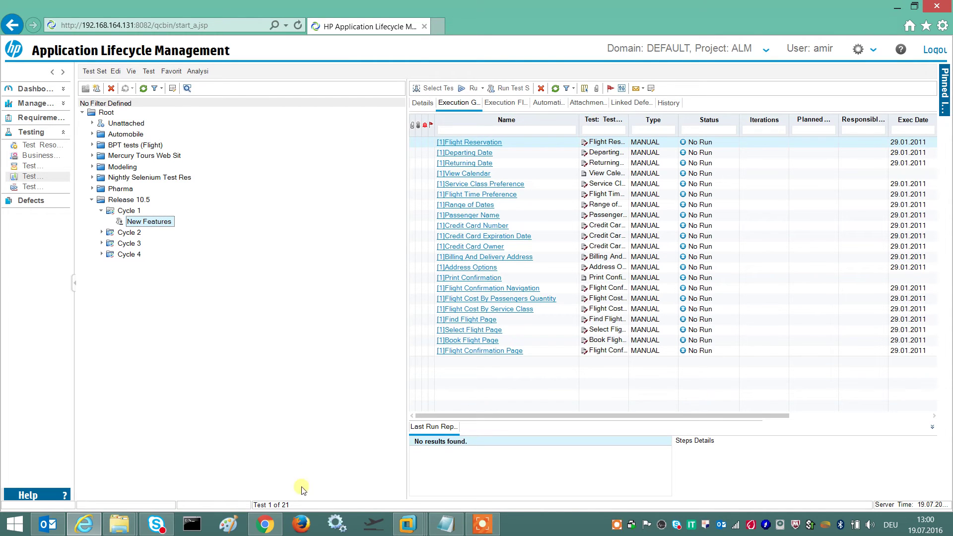
Switch back to the Application Modules page in Chrome and filter the Book Flight tests by subtype Manual Test and type End to End
left_click(265, 525)
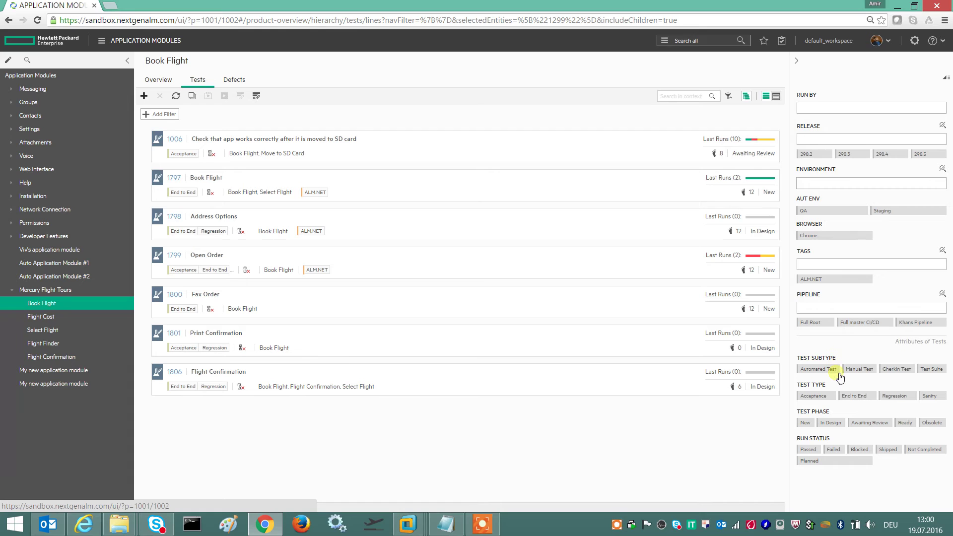
left_click(862, 372)
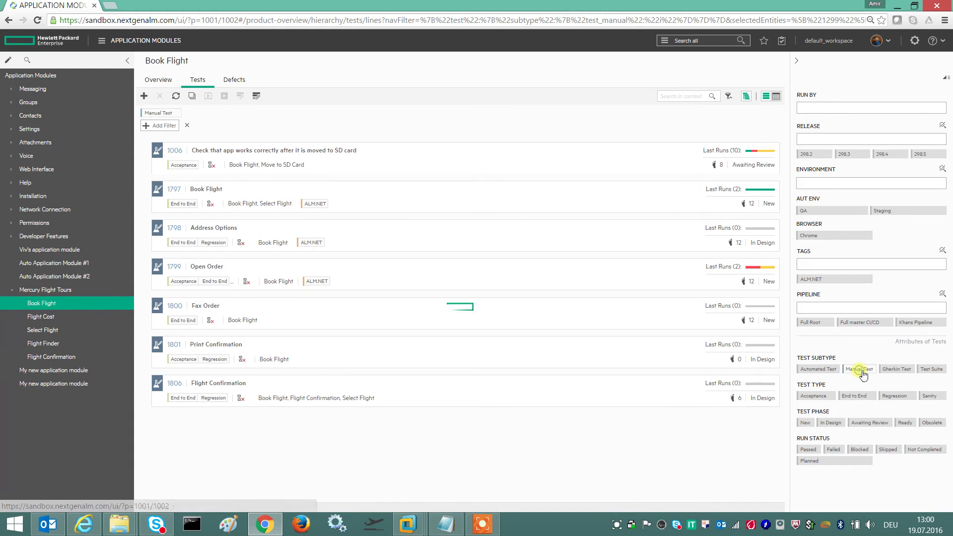
left_click(855, 400)
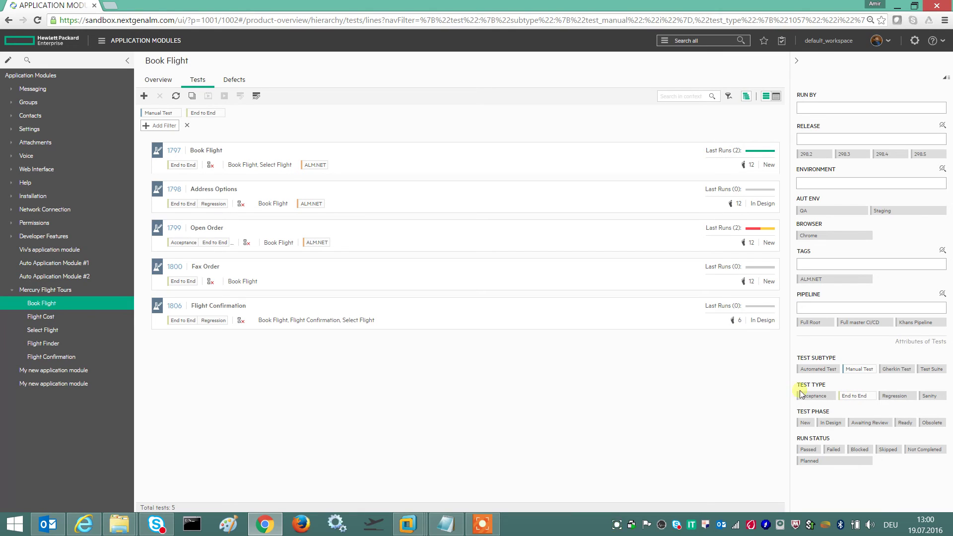
Select all the filtered Book Flight tests and set up a run named 19.07.2016 for release 298.2
left_click(192, 96)
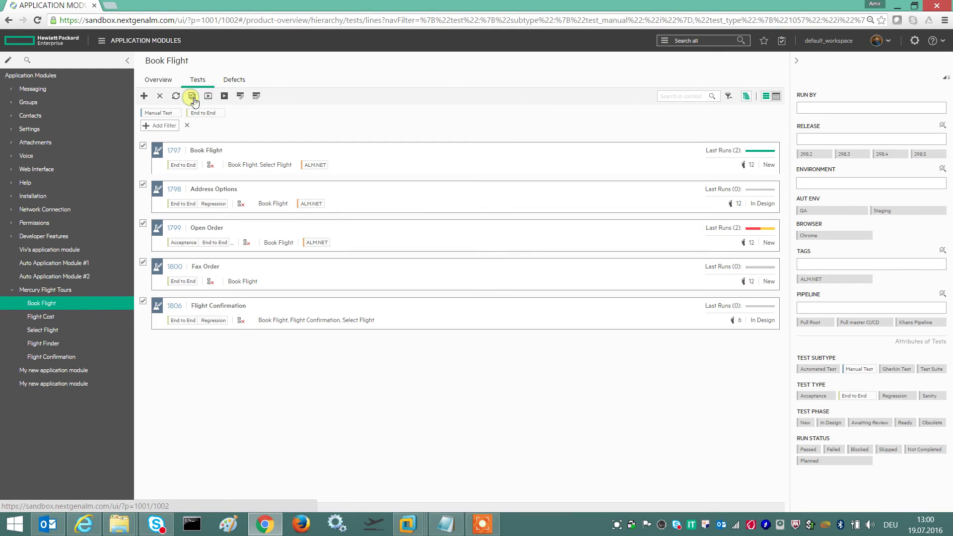
left_click(224, 96)
left_click(446, 144)
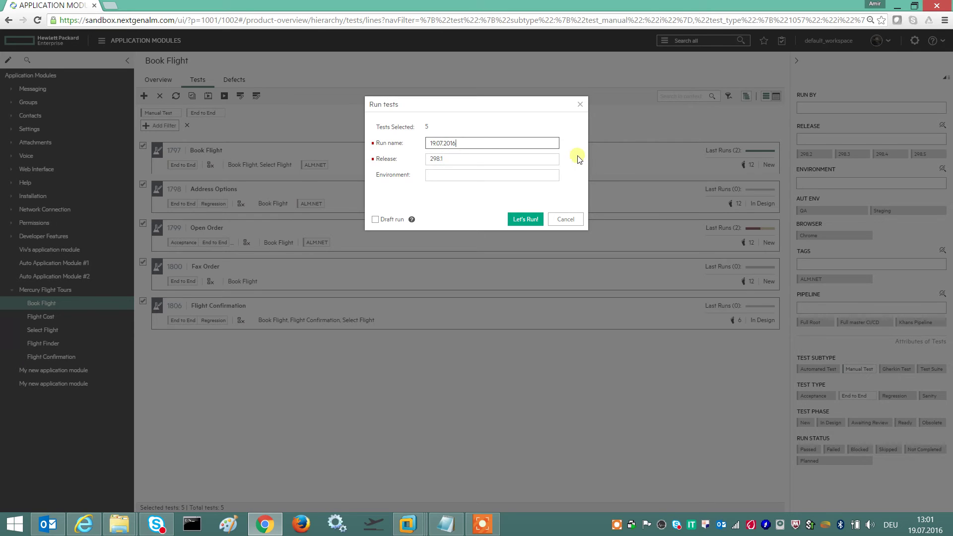
left_click(555, 159)
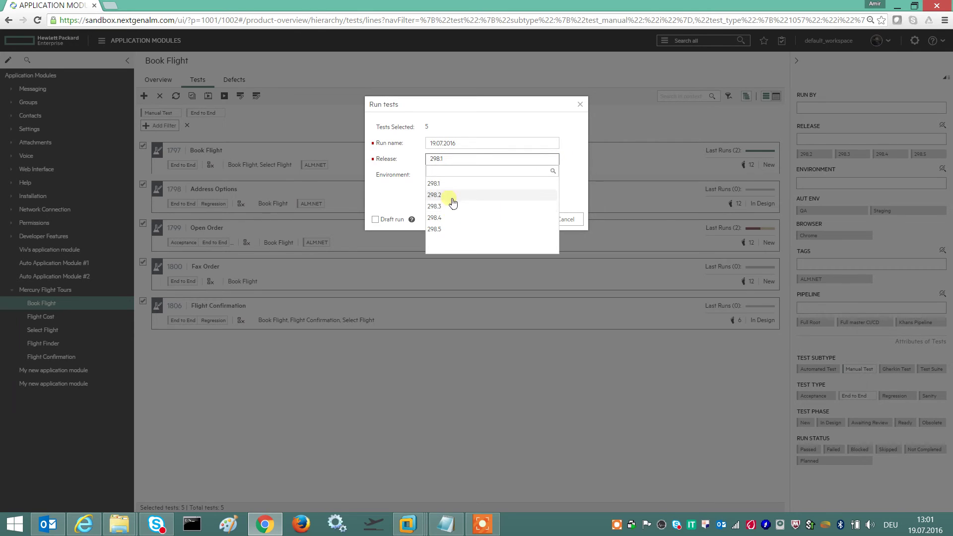
left_click(478, 193)
left_click(555, 160)
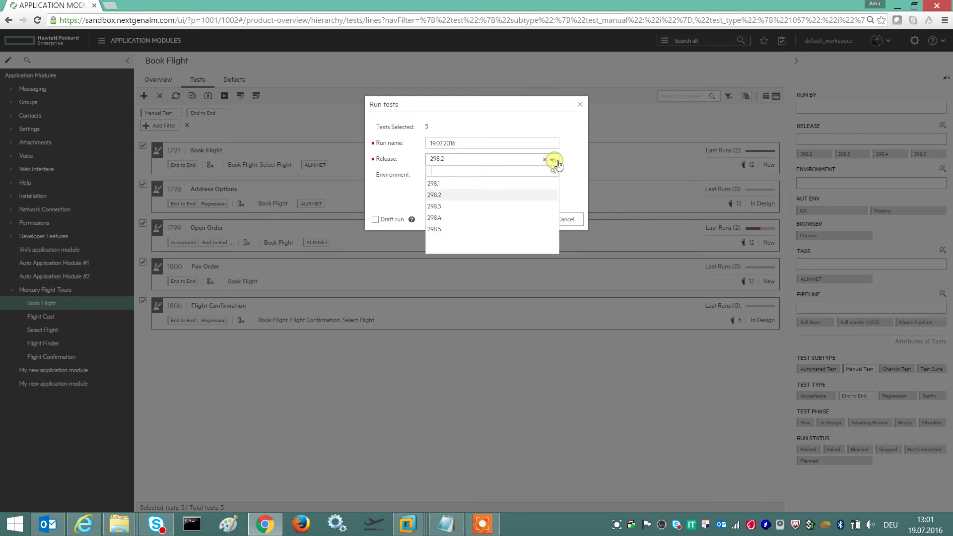
left_click(491, 194)
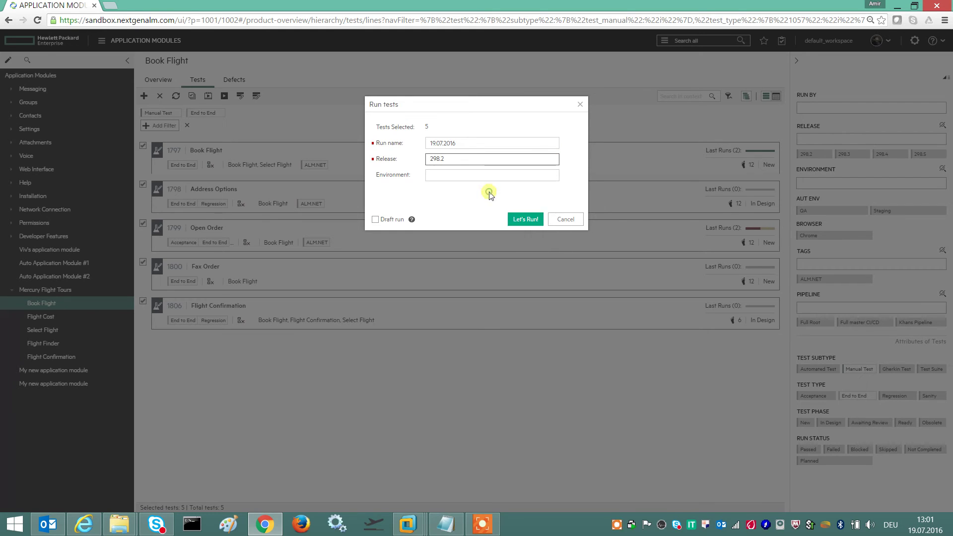
Set the run's environment to QA, Firefox, IE, MySQL and Win8, and start the manual run
left_click(512, 179)
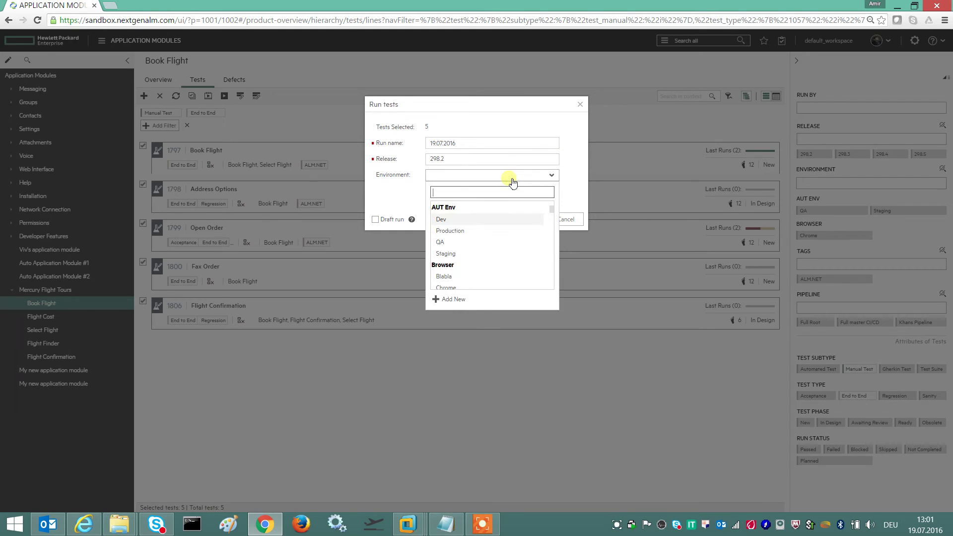
left_click(449, 245)
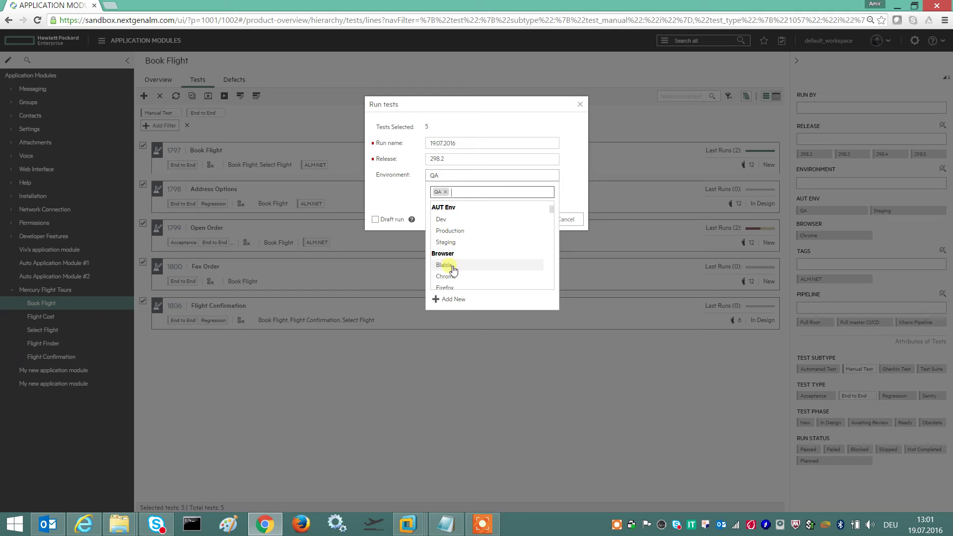
scroll(453, 272, "down", 2)
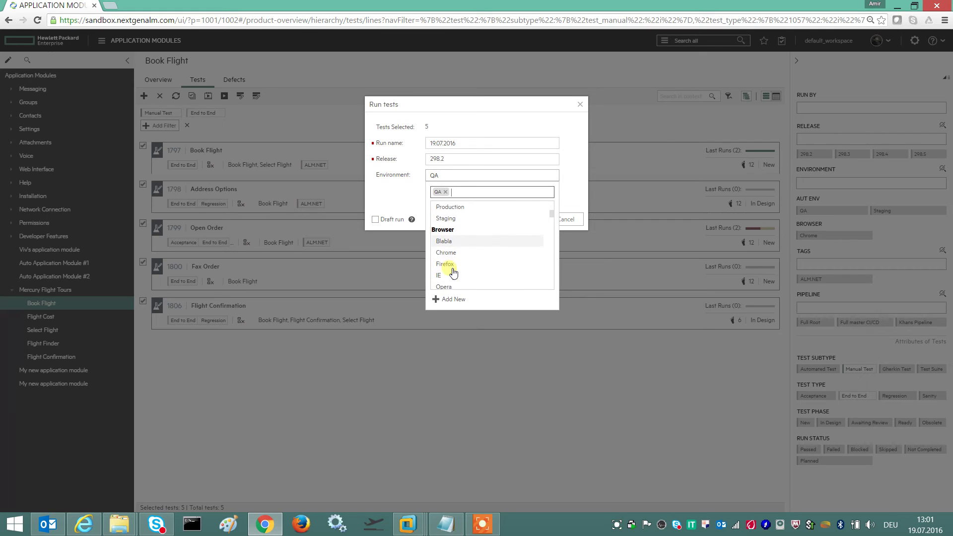
left_click(453, 270)
left_click(455, 271)
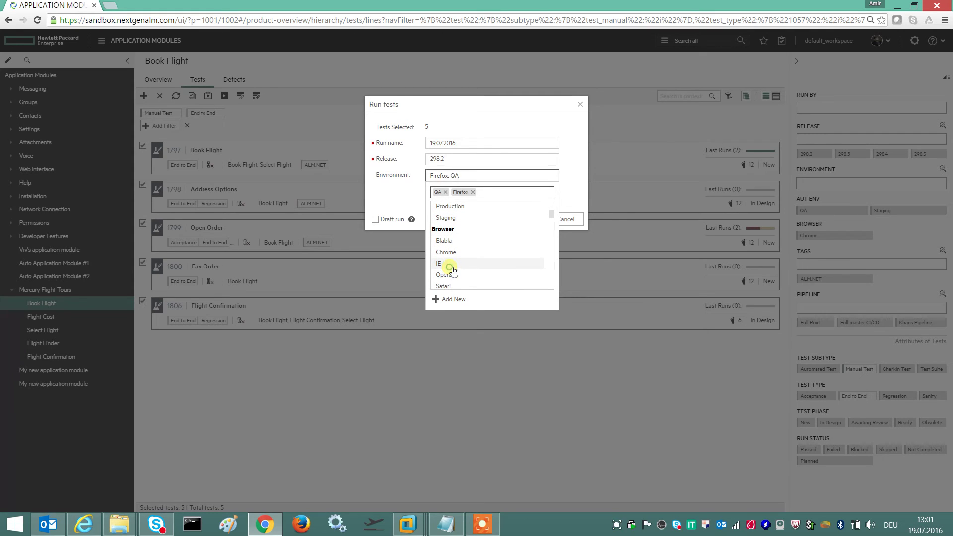
scroll(455, 271, "down", 4)
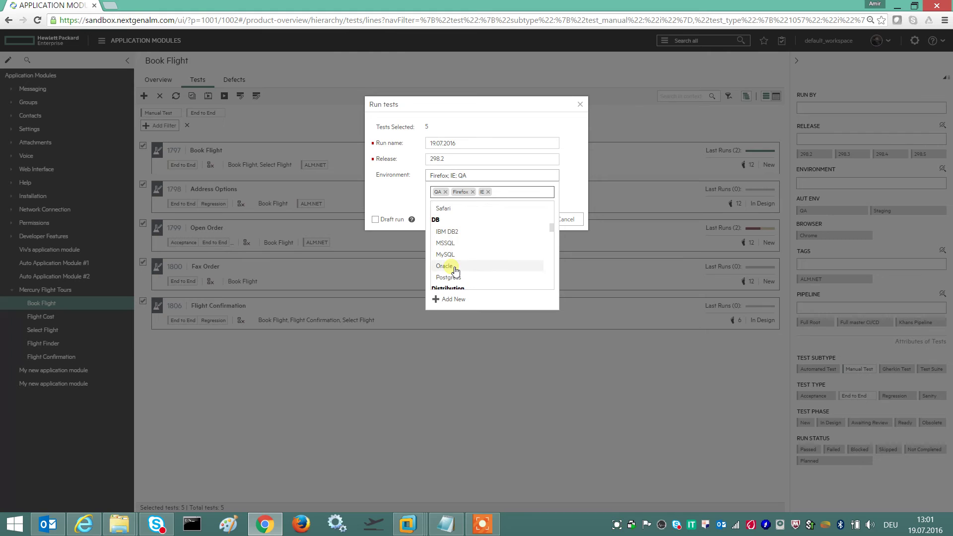
scroll(455, 268, "up", 1)
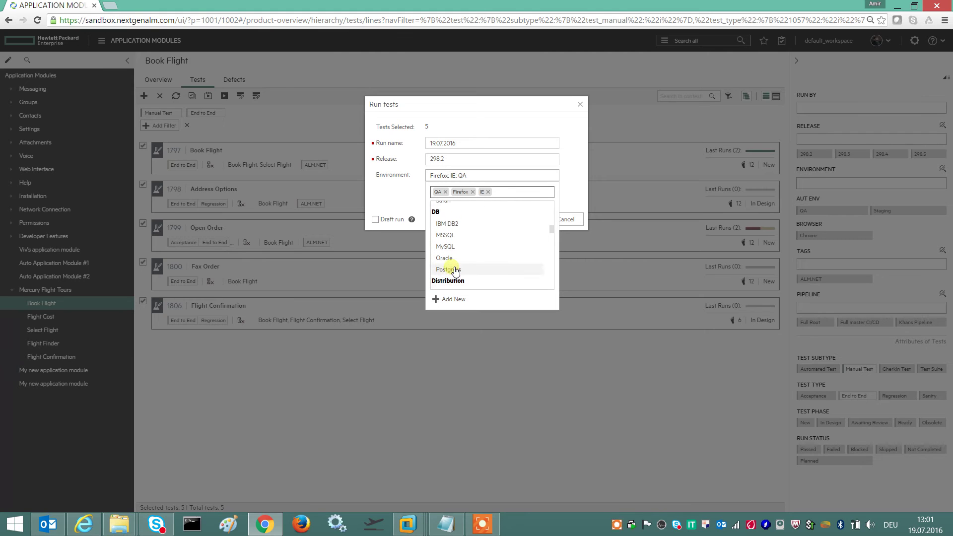
left_click(454, 247)
scroll(455, 250, "down", 3)
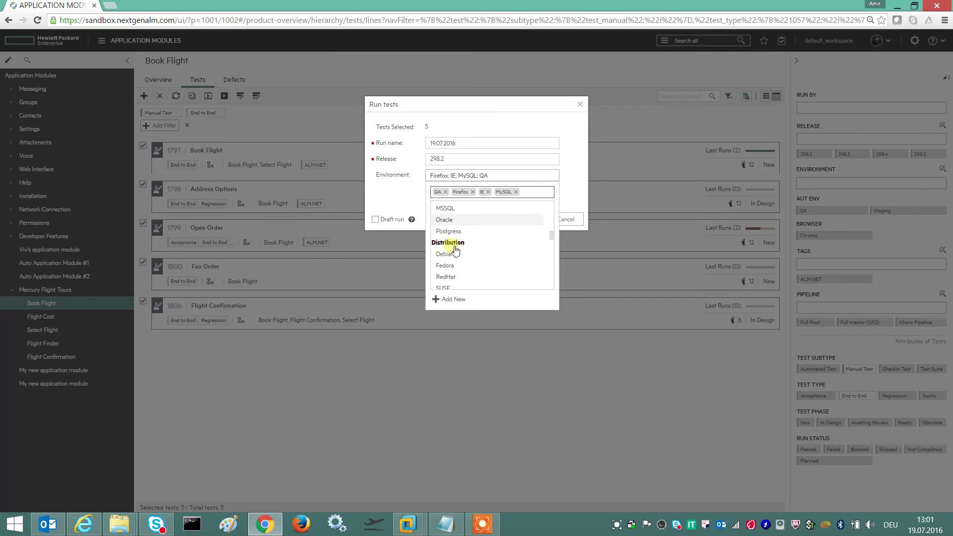
scroll(455, 251, "down", 1)
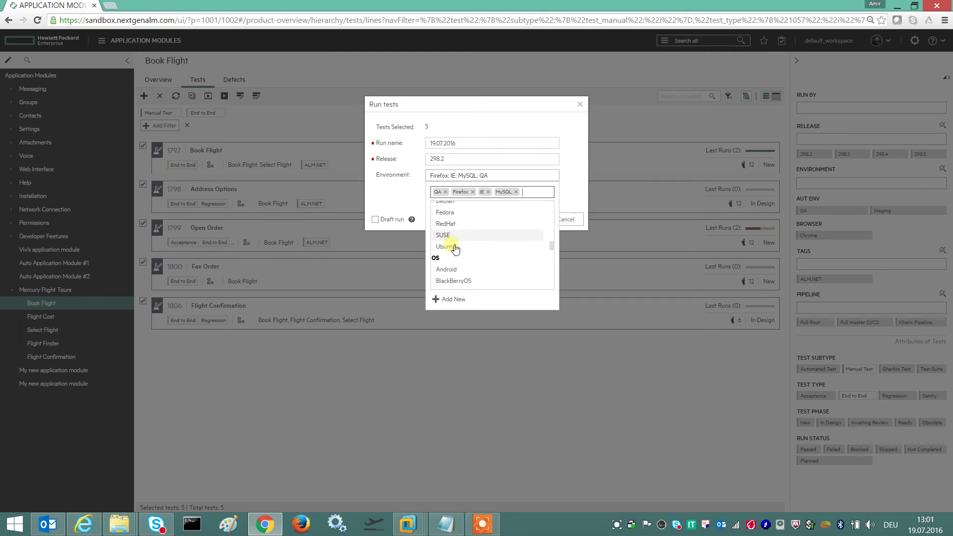
scroll(462, 258, "down", 4)
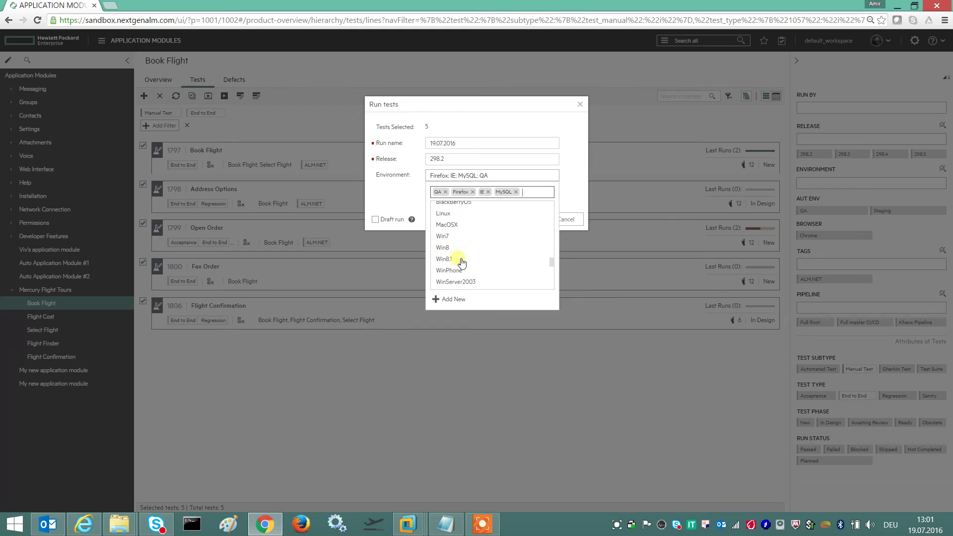
left_click(461, 240)
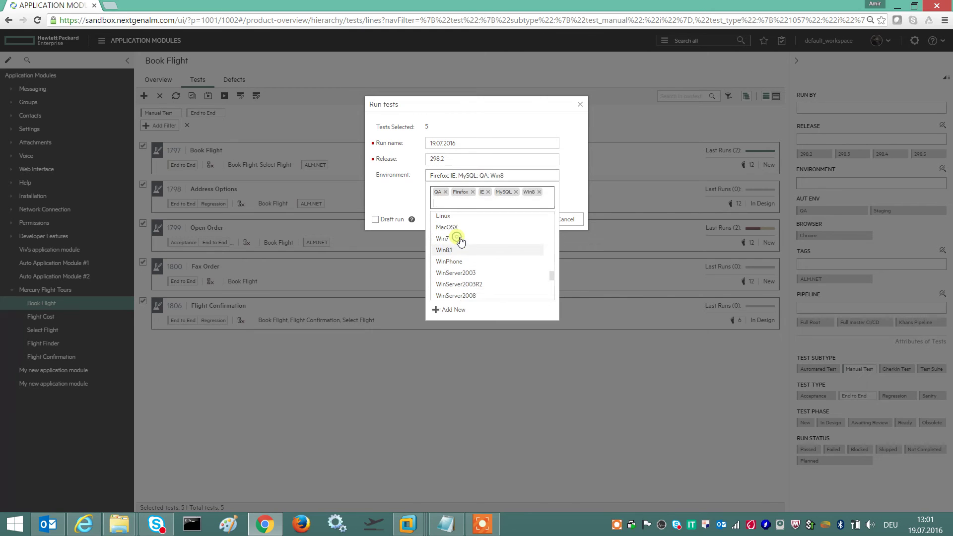
left_click(576, 207)
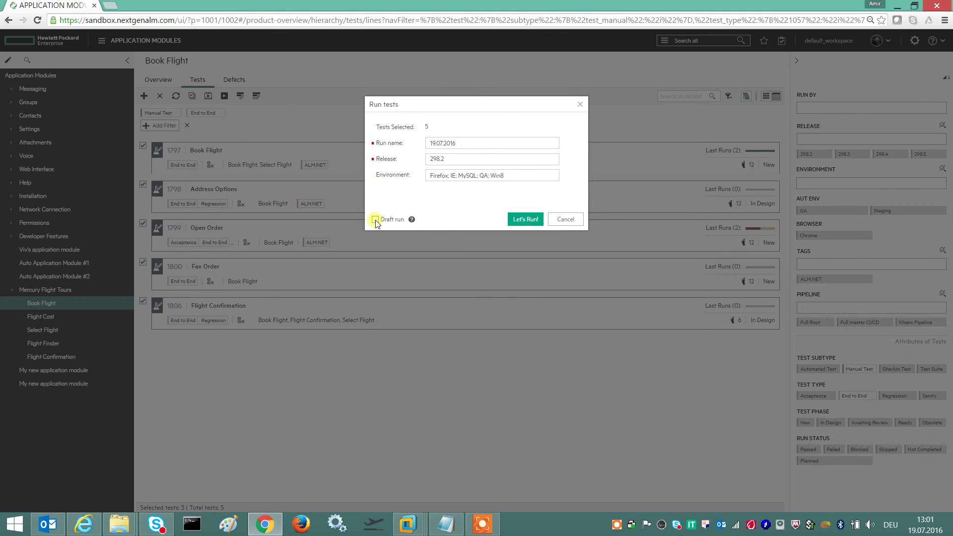
left_click(529, 221)
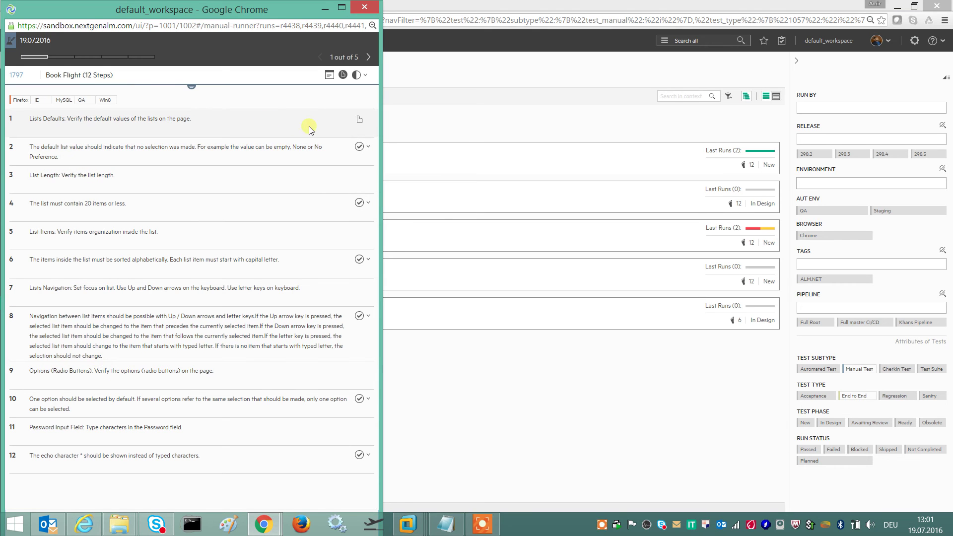
Enter "Aktuelle Resultat" as the actual result of step 1 in the Book Flight test run
left_click(138, 131)
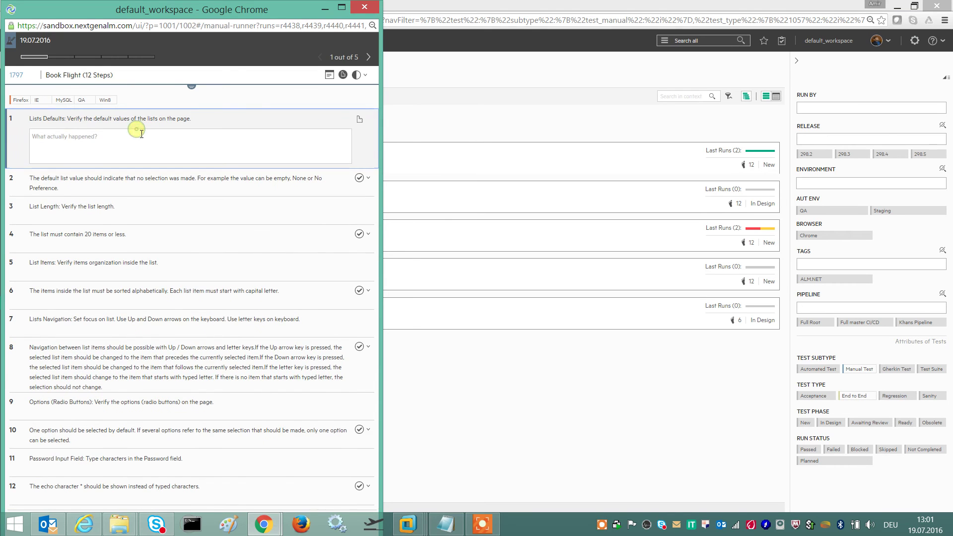
left_click(201, 146)
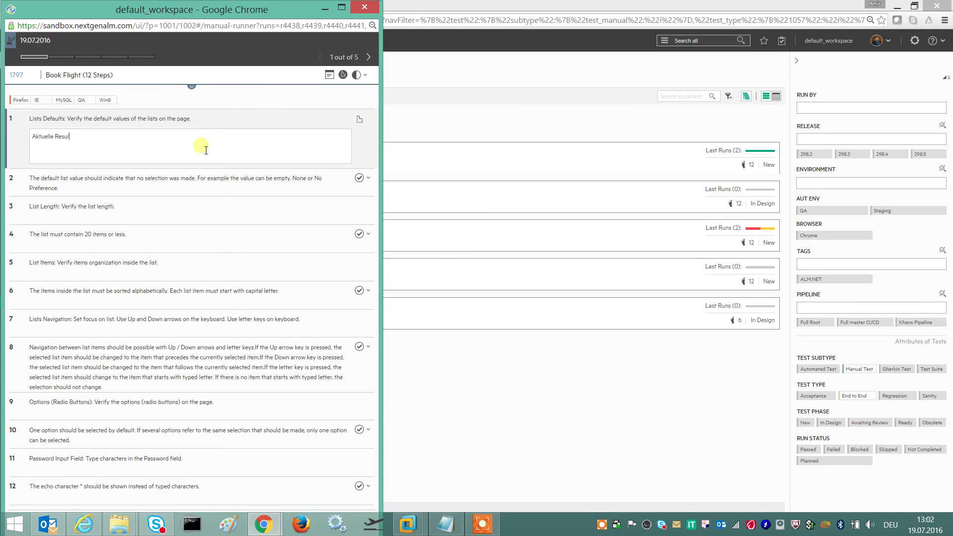
left_click(306, 183)
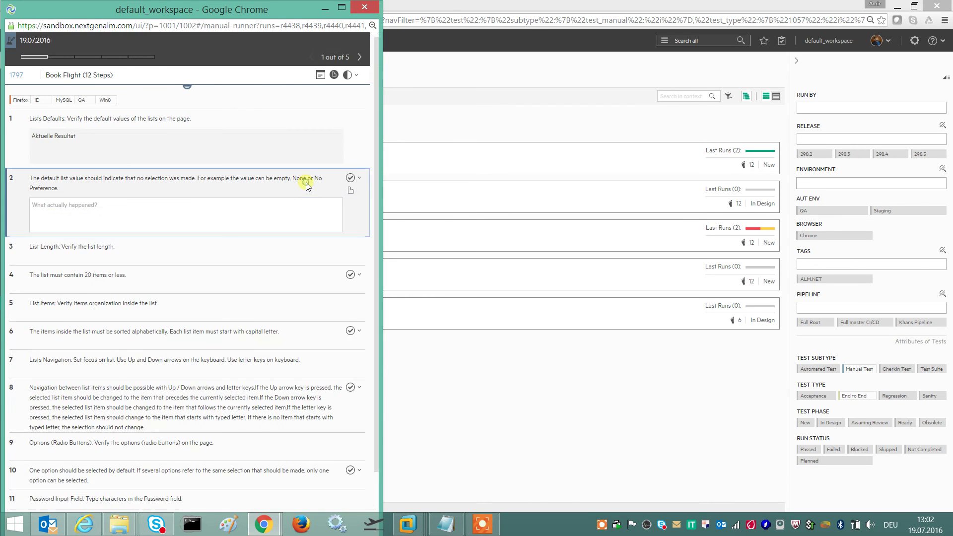
Mark validation steps 2, 4, 6, 8, 10 and 12 of the Book Flight test as passed
left_click(354, 181)
left_click(351, 276)
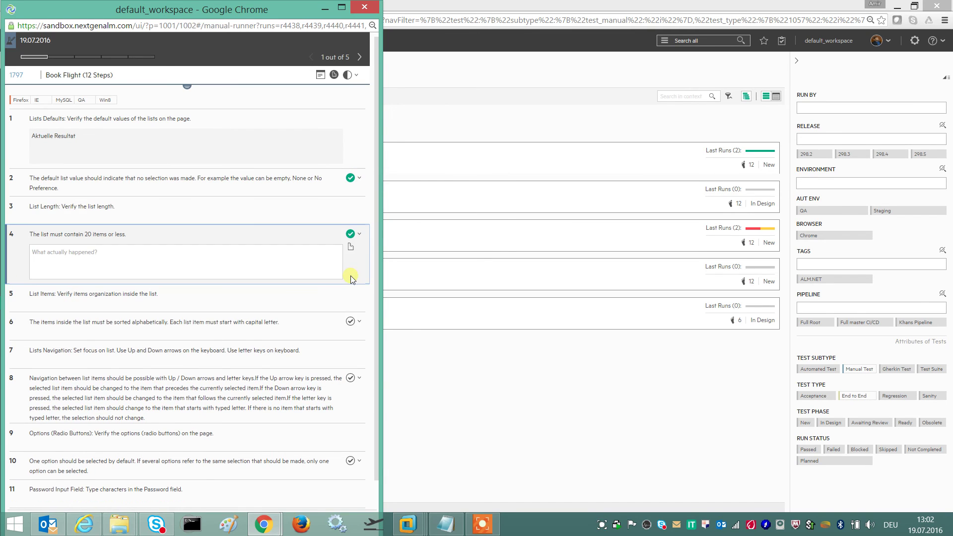
left_click(350, 320)
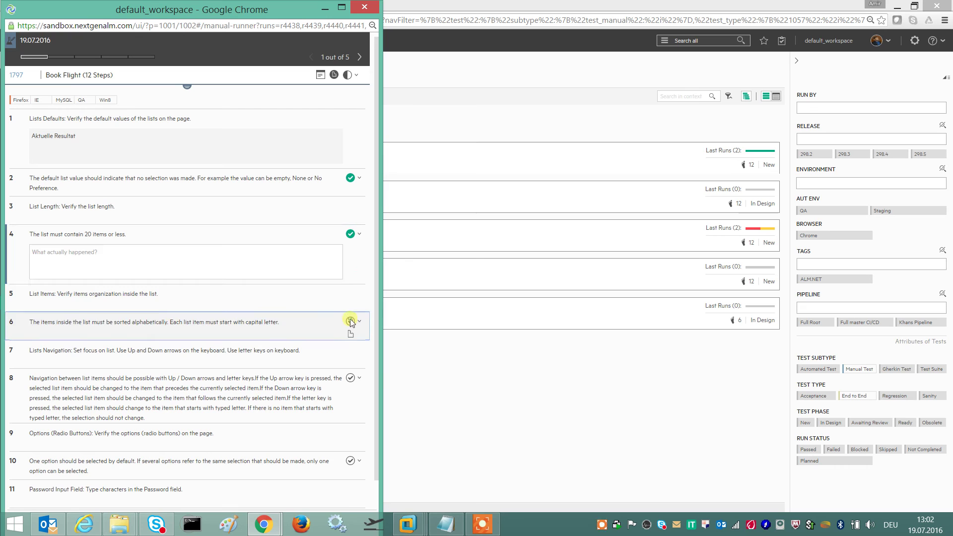
left_click(351, 379)
left_click(350, 473)
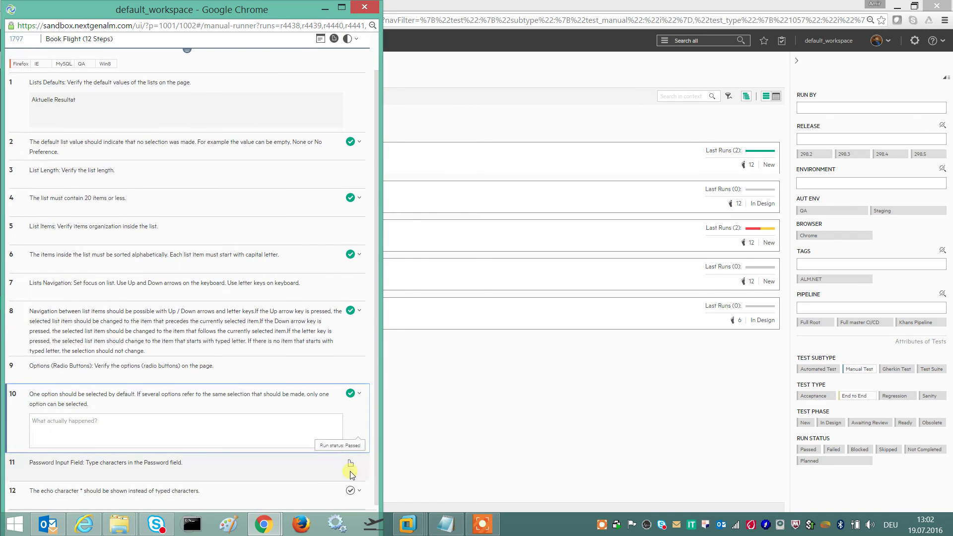
left_click(351, 492)
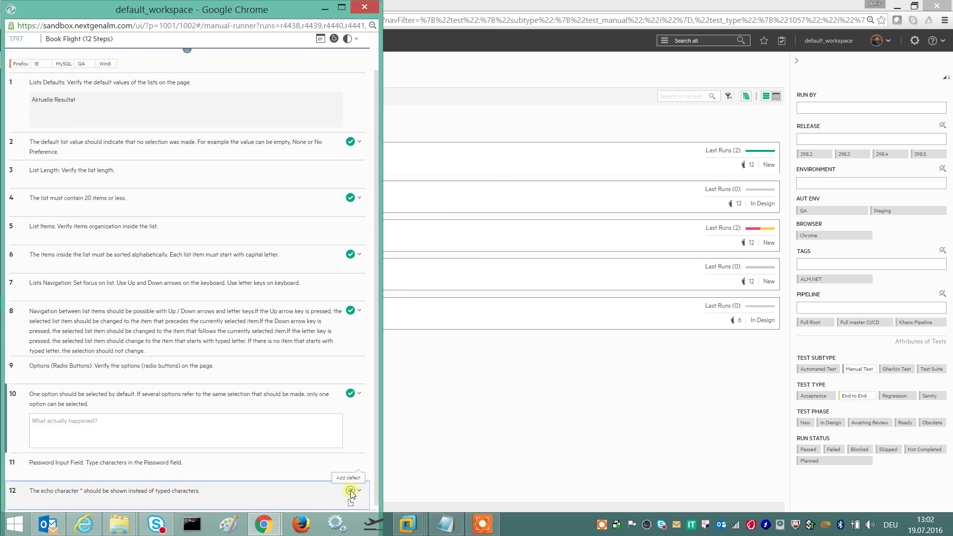
left_click(350, 491)
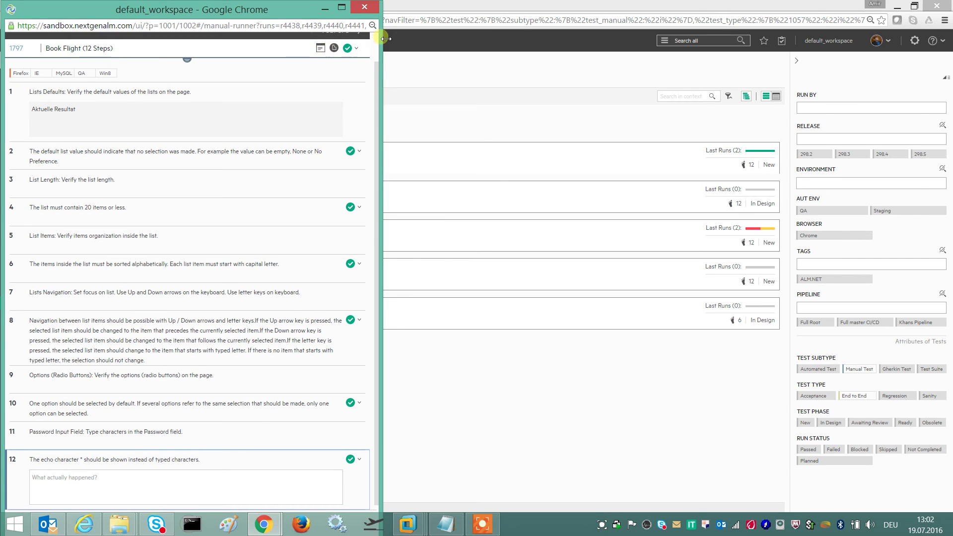
scroll(376, 46, "up", 1)
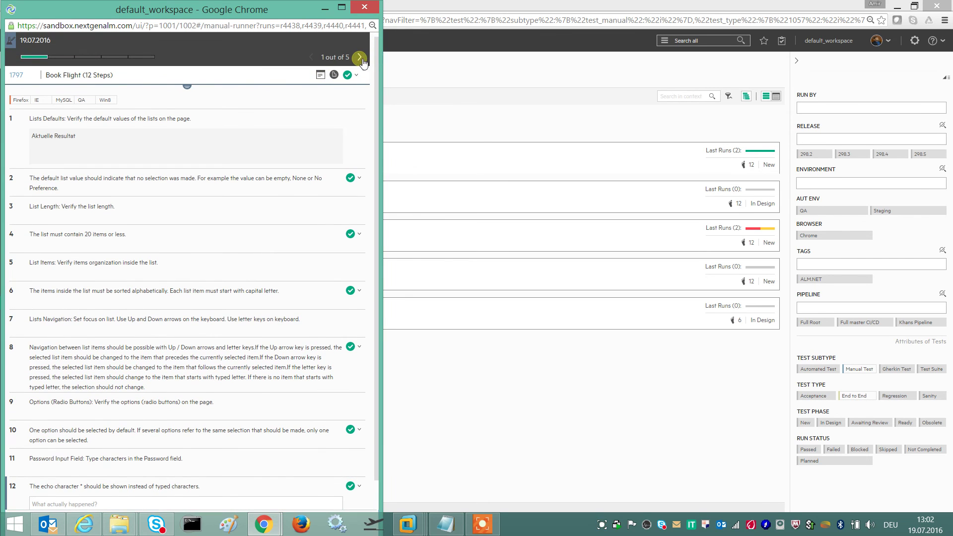
From the run's test list, mark Address Options, Fax Order and Flight Confirmation passed and Open Order failed, and stop the run
left_click(360, 58)
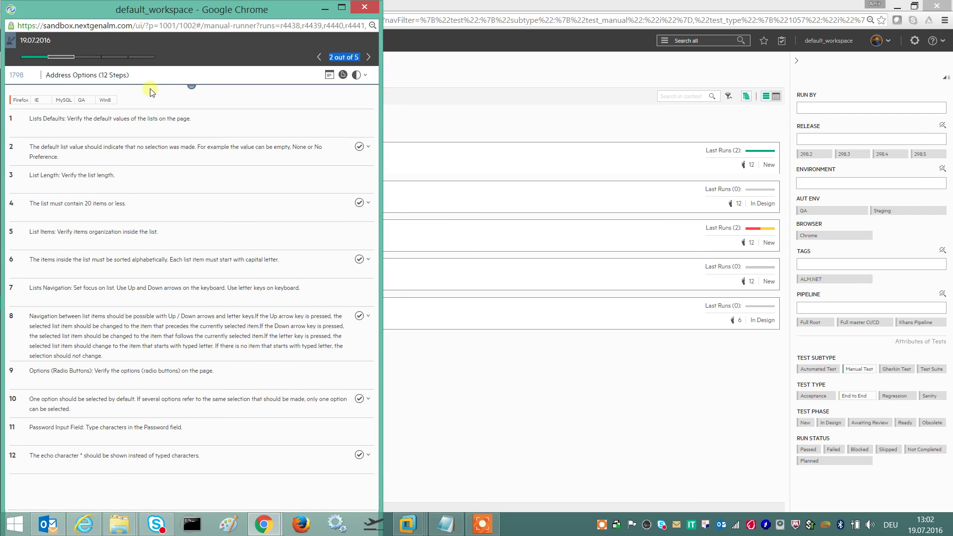
left_click(193, 88)
left_click(193, 88)
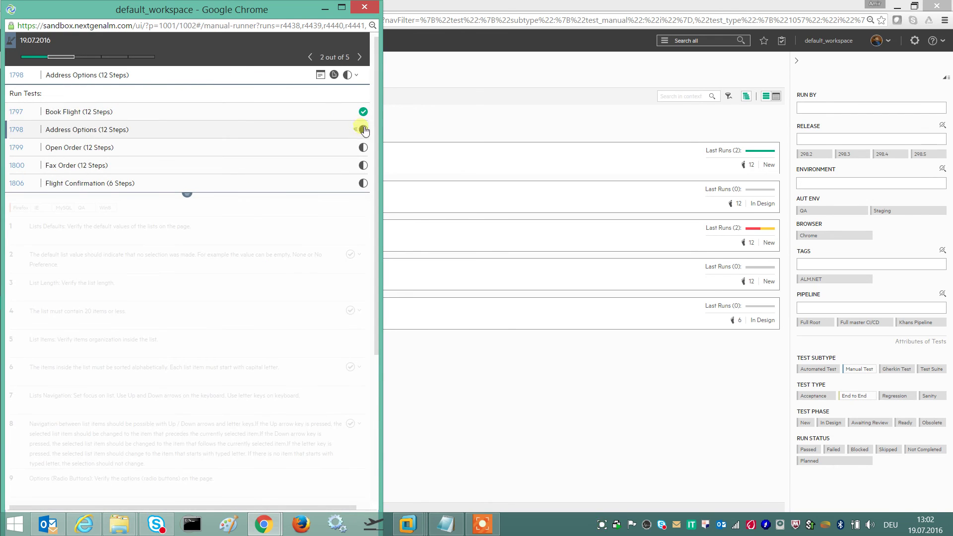
mouse_move(365, 132)
left_click(301, 129)
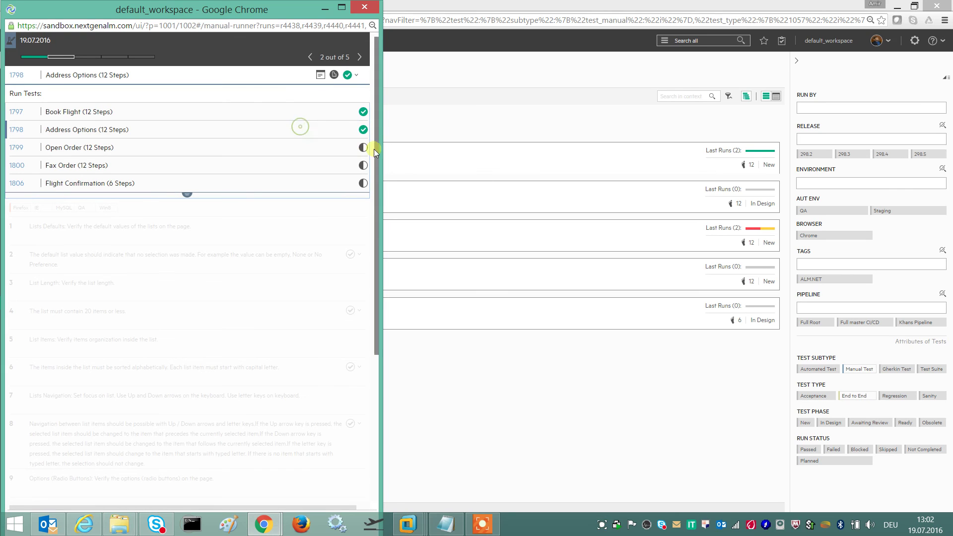
mouse_move(365, 149)
left_click(316, 147)
mouse_move(363, 167)
left_click(301, 163)
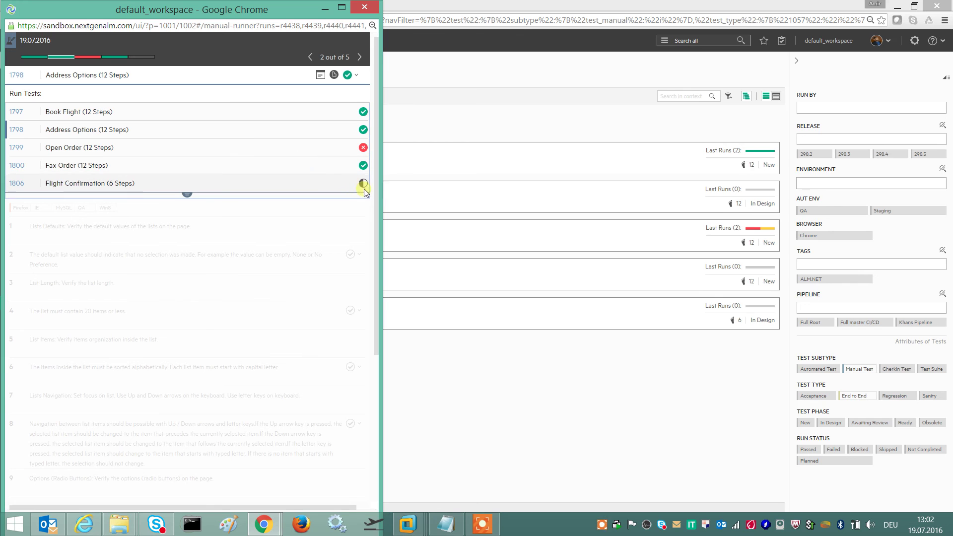
mouse_move(364, 184)
left_click(301, 183)
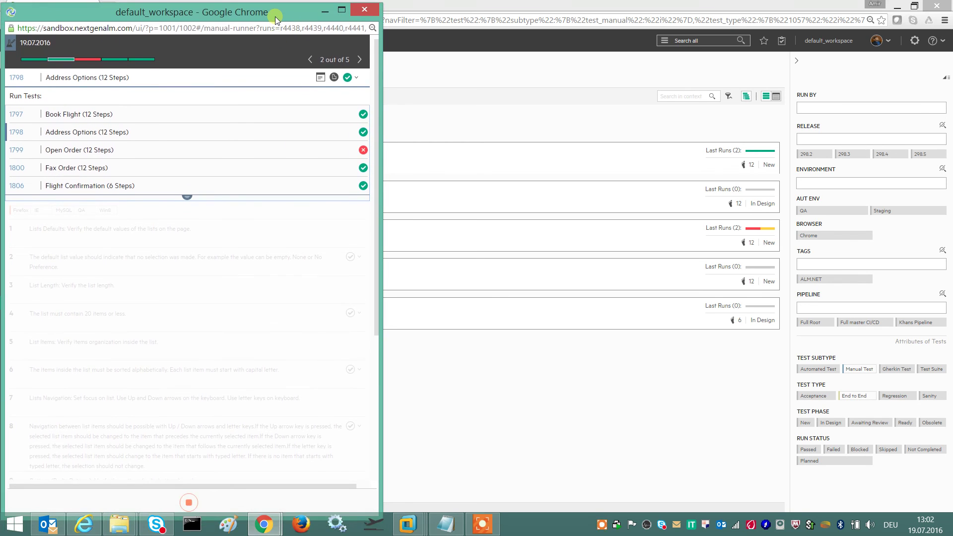
left_click(198, 503)
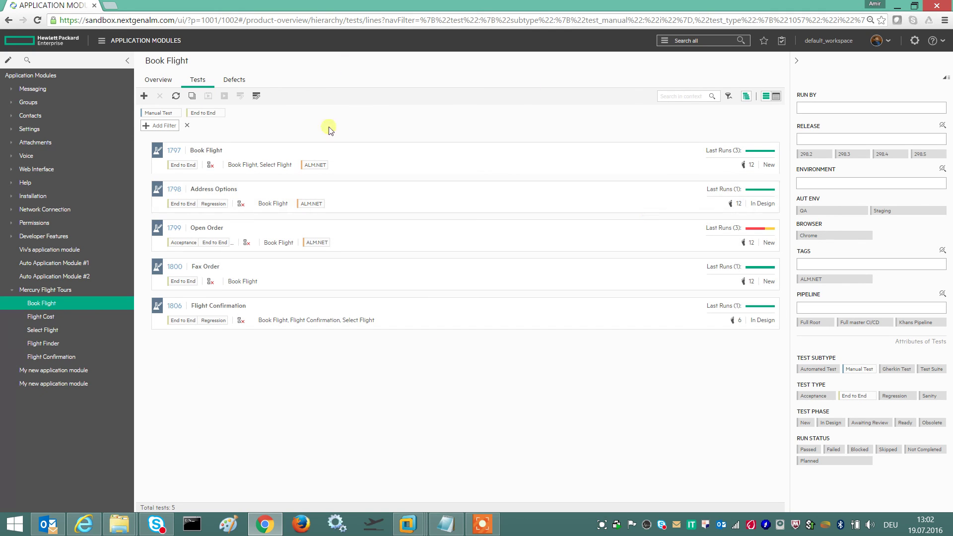
Replace the Manual Test and End to End filters with release 298.2 and show the Book Flight module's defects
left_click(860, 369)
left_click(858, 395)
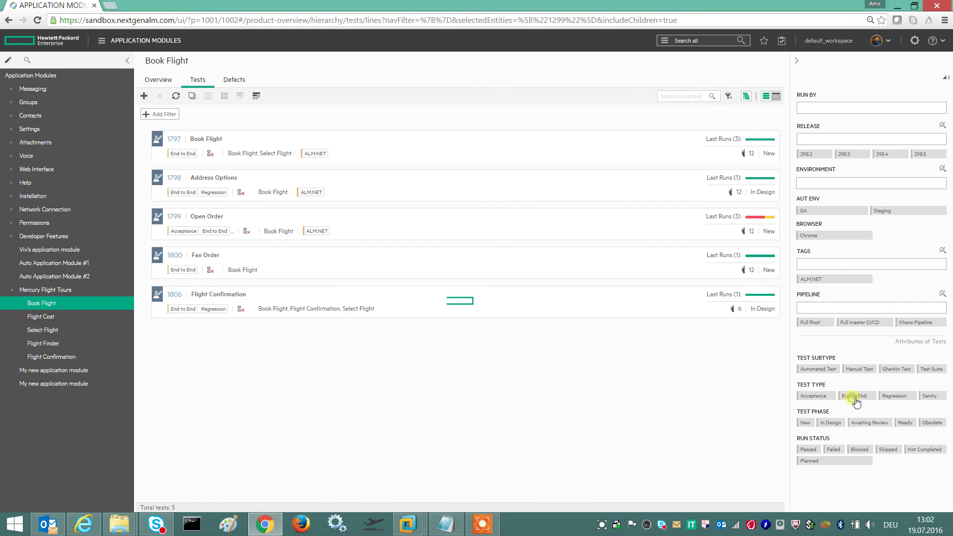
left_click(818, 156)
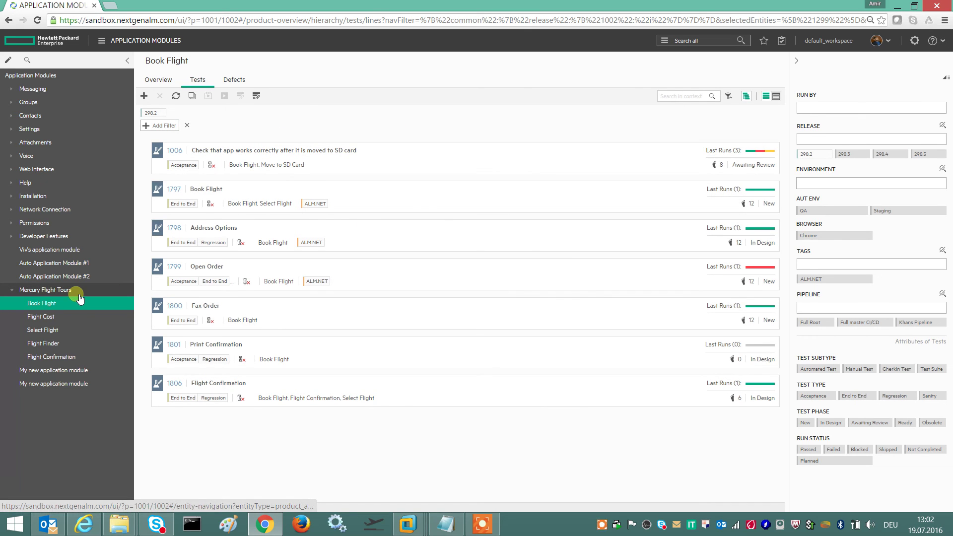
left_click(243, 83)
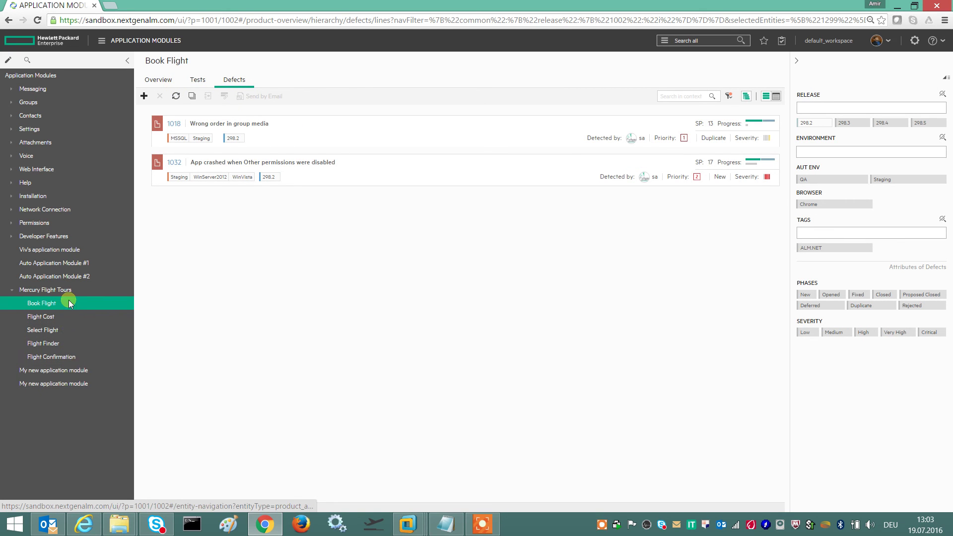
Show the Book Flight module's overview dashboard and remove the release 298.2 filter
left_click(165, 78)
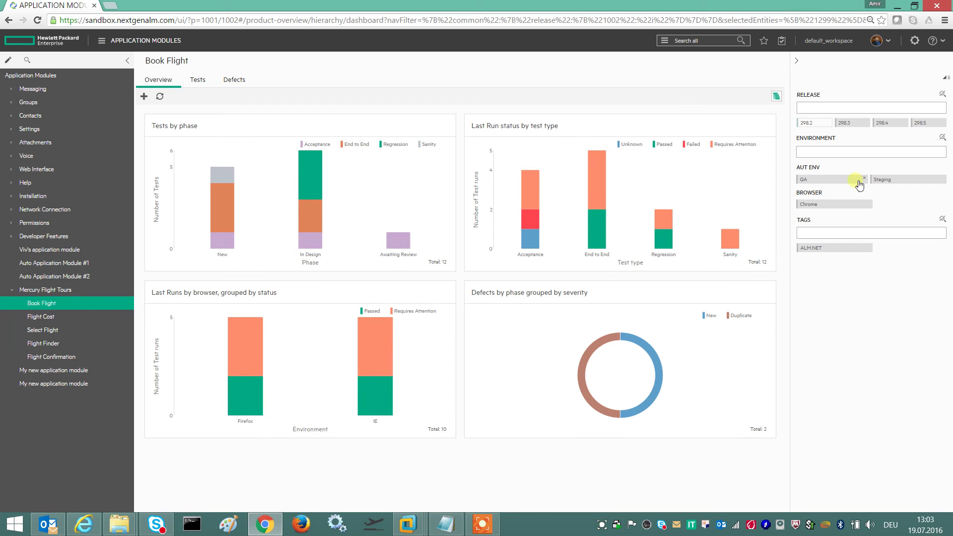
left_click(847, 123)
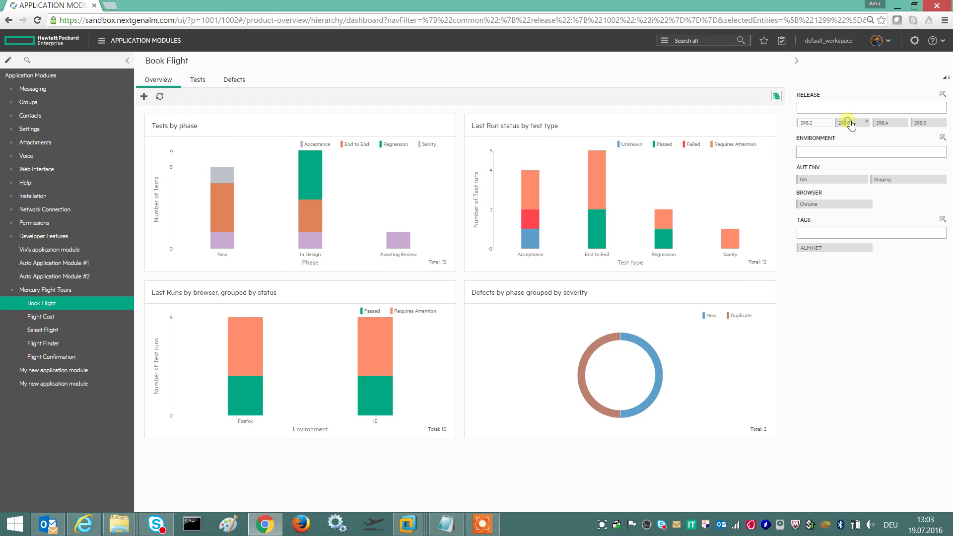
left_click(822, 125)
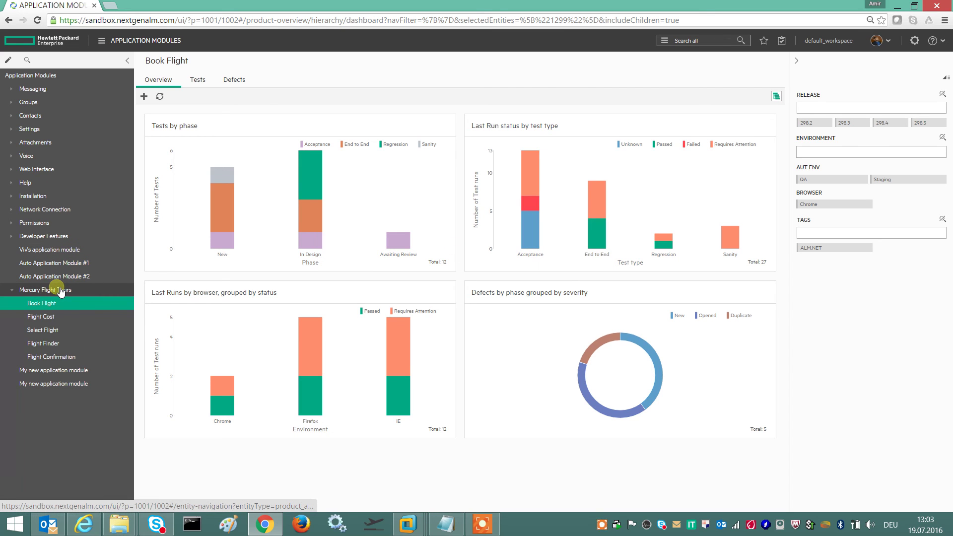
Switch to HP Application Lifecycle Management to view its test set grid, and return to the Book Flight overview in the Application Modules page
left_click(83, 524)
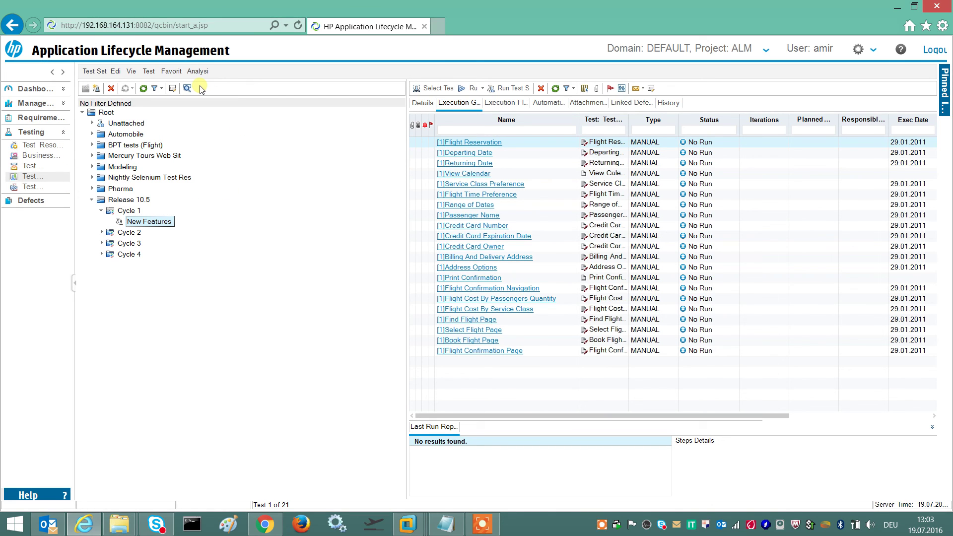
left_click(277, 530)
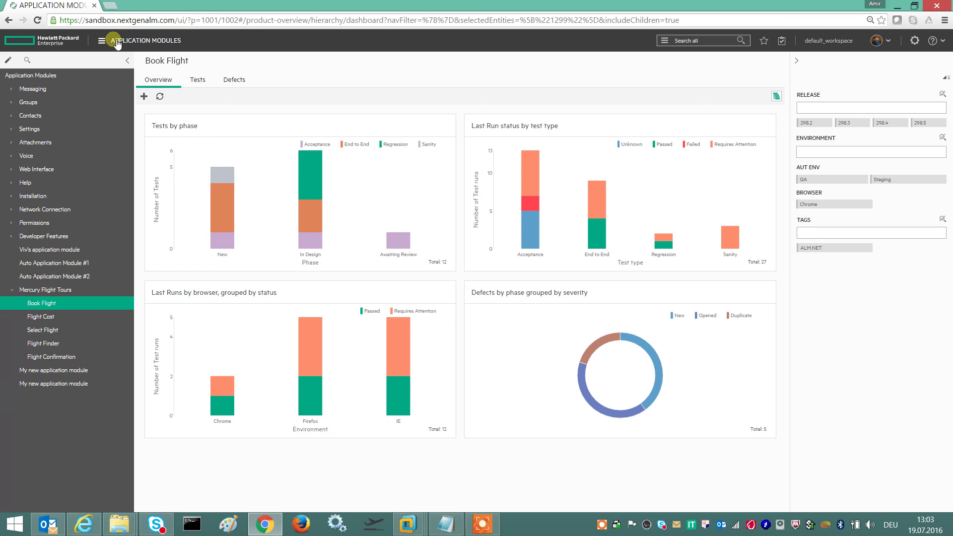
mouse_move(530, 208)
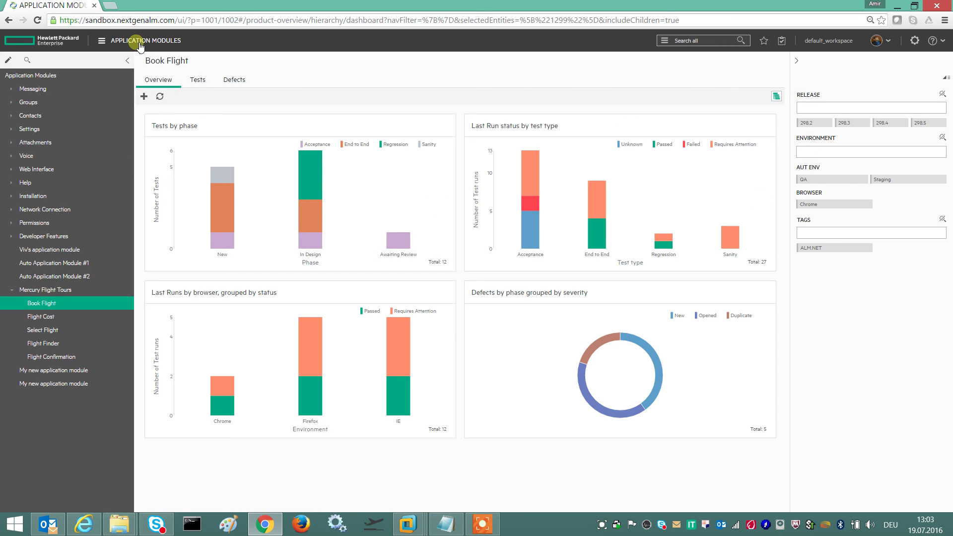
Show the defects of the Mercury Flight Tours module and search them for "not working"
left_click(231, 79)
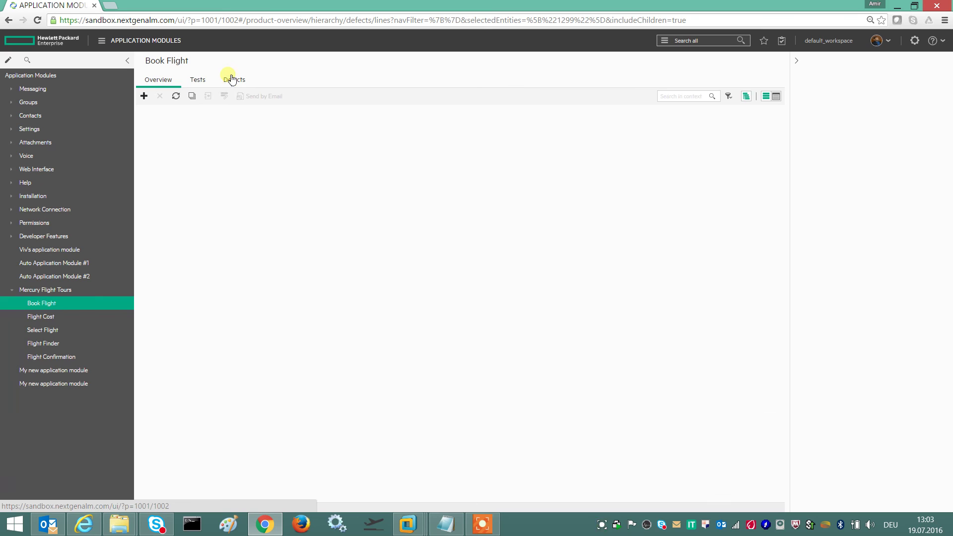
left_click(86, 288)
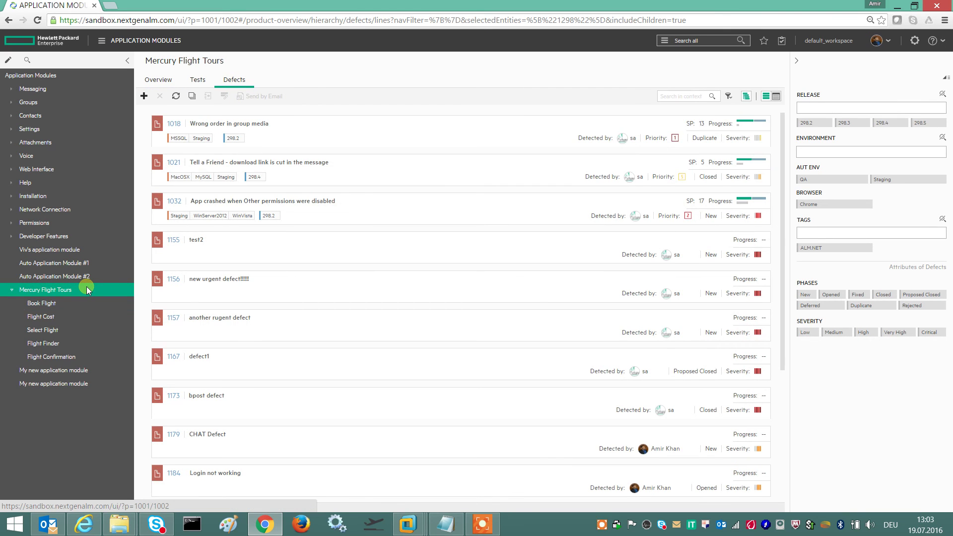
left_click(748, 98)
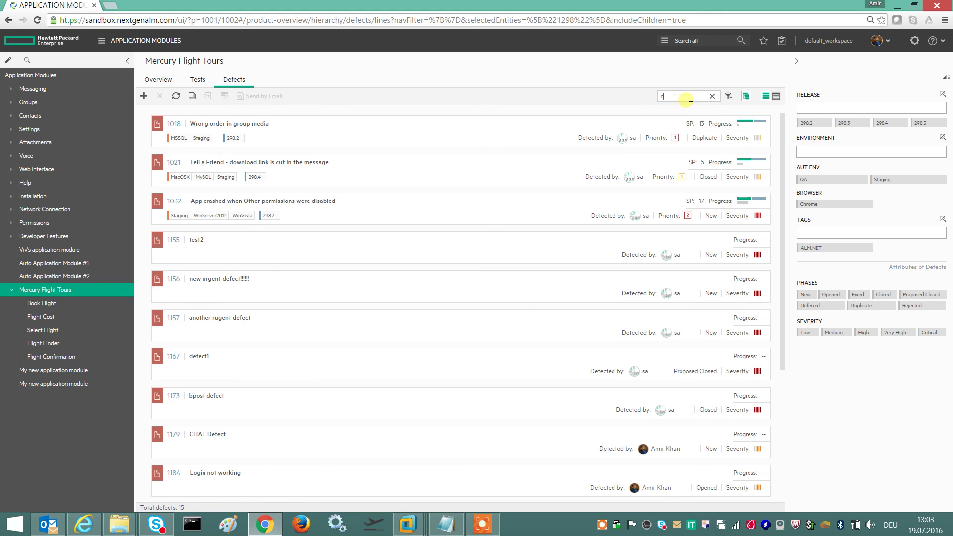
key("Return")
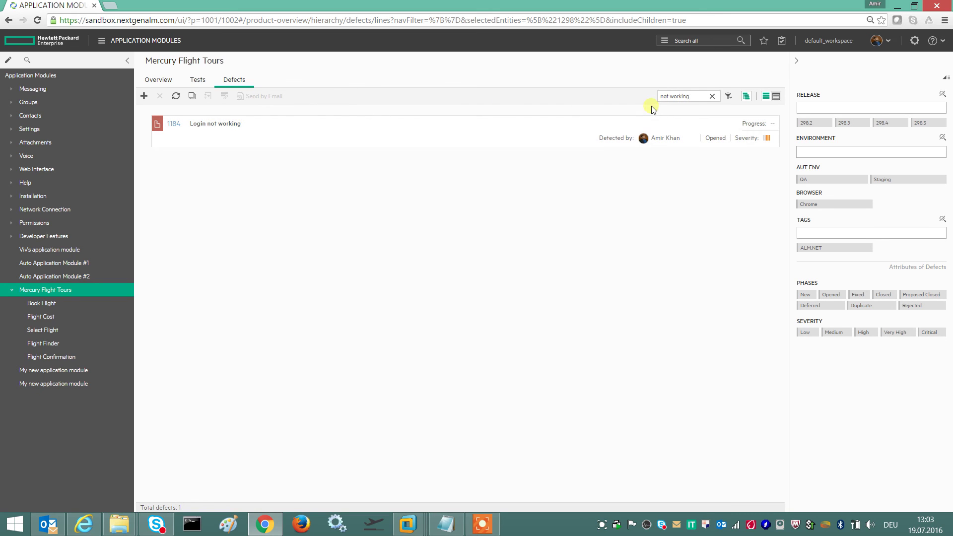
Select the word "working" in the defect search text
left_click_drag(691, 97, 678, 99)
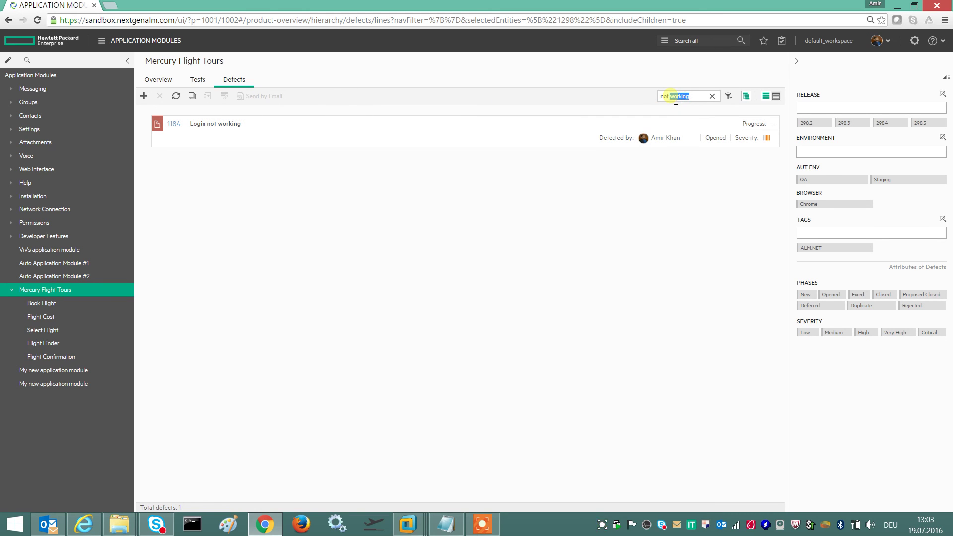